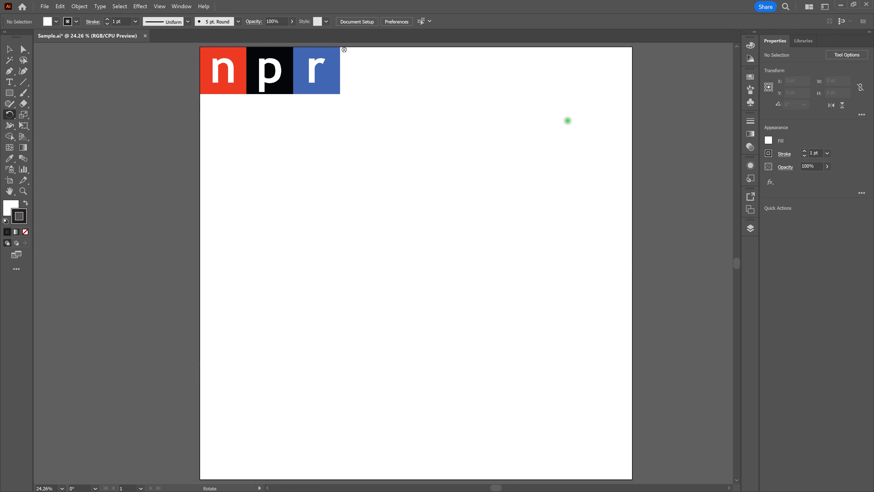
Check which workspace is active and whether Smart Guides are turned on.
{"action": "left_click", "coordinate": [825, 6]}
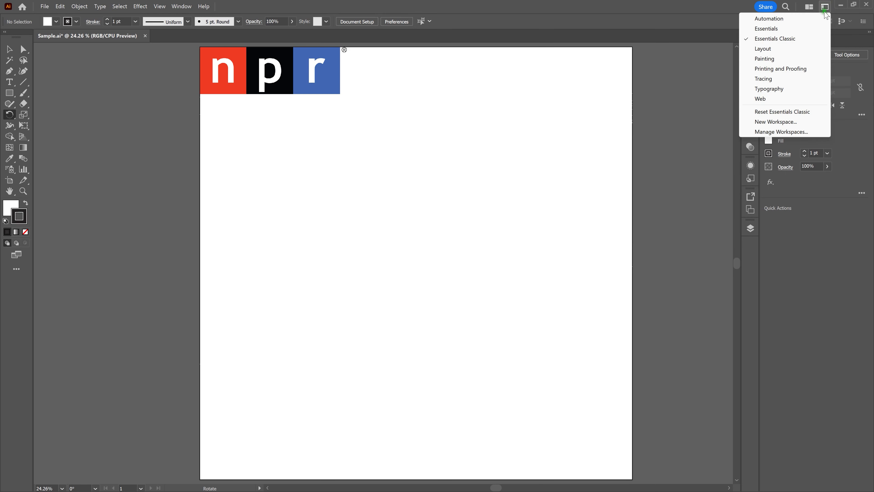
{"action": "left_click", "coordinate": [816, 31]}
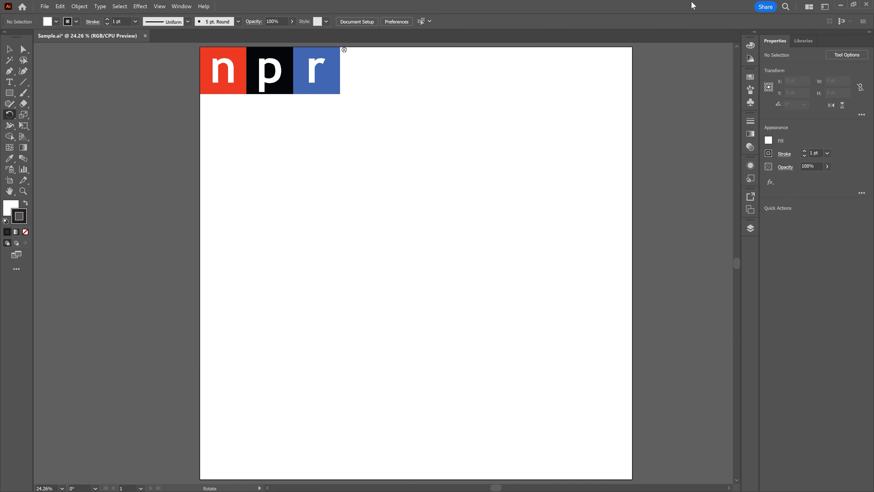
{"action": "left_click", "coordinate": [184, 6]}
{"action": "left_click", "coordinate": [160, 7]}
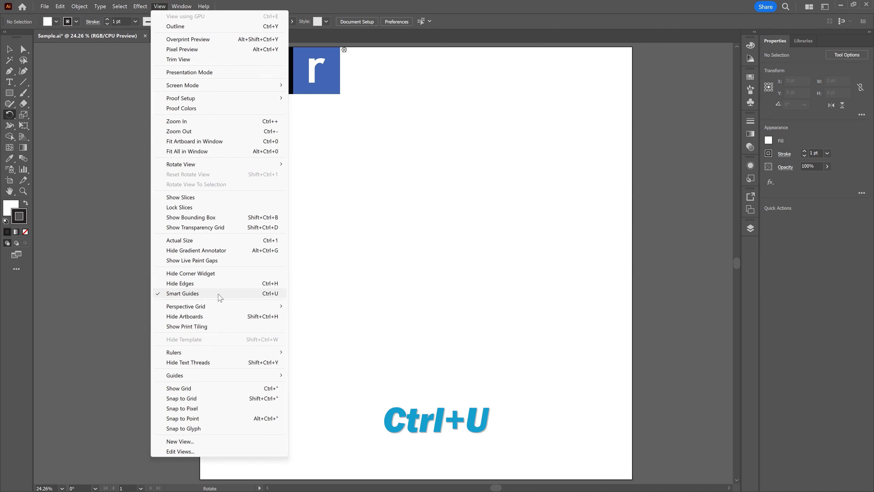
{"action": "left_click", "coordinate": [409, 4]}
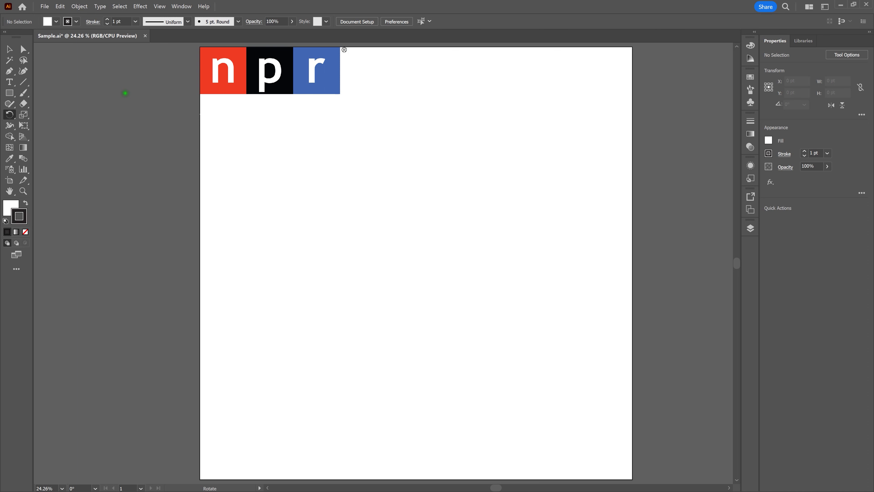
Draw a square about 375 pt wide with the Rectangle tool near the middle of the artboard.
{"action": "left_click", "coordinate": [10, 92]}
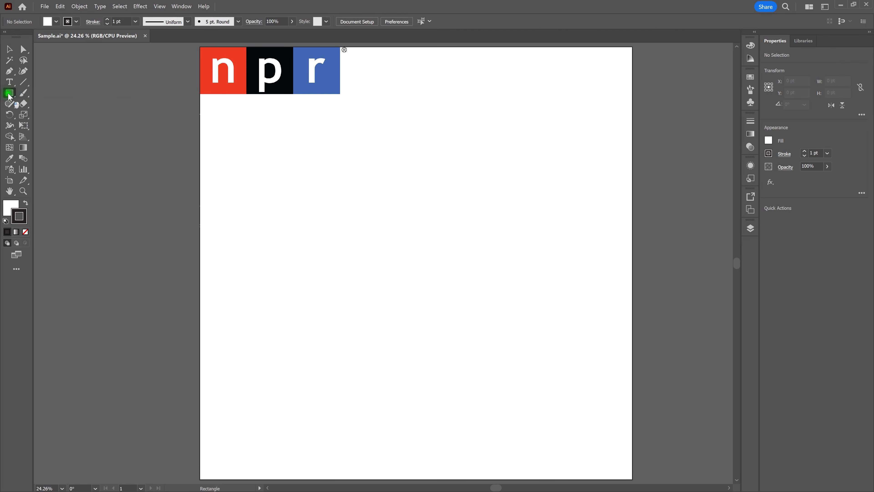
{"action": "left_click_drag", "start_coordinate": [328, 161], "coordinate": [484, 339]}
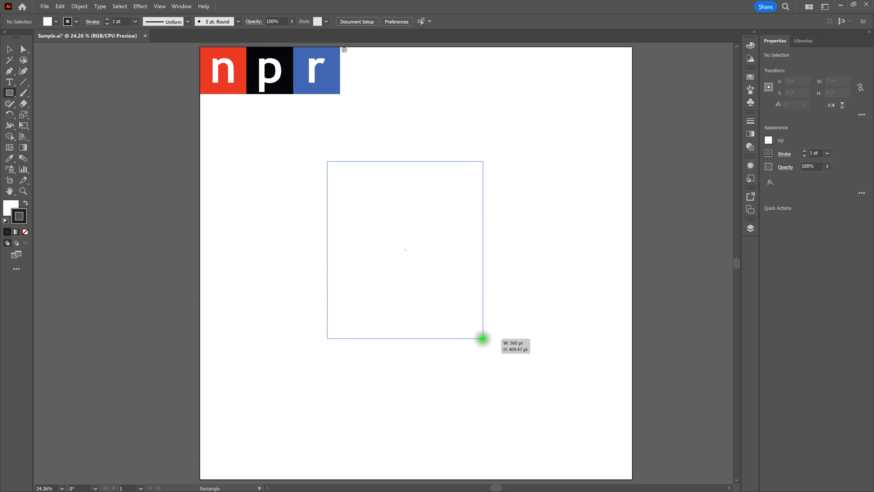
{"action": "left_click_drag", "start_coordinate": [483, 339], "coordinate": [474, 323]}
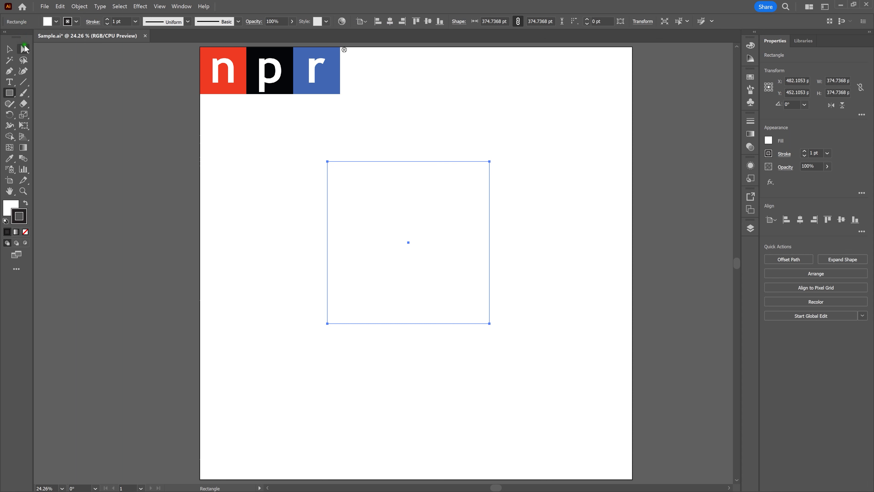
Delete the square's upper and lower edges with Direct Selection, leaving only its two vertical sides.
{"action": "key", "text": "a"}
{"action": "left_click", "coordinate": [247, 232]}
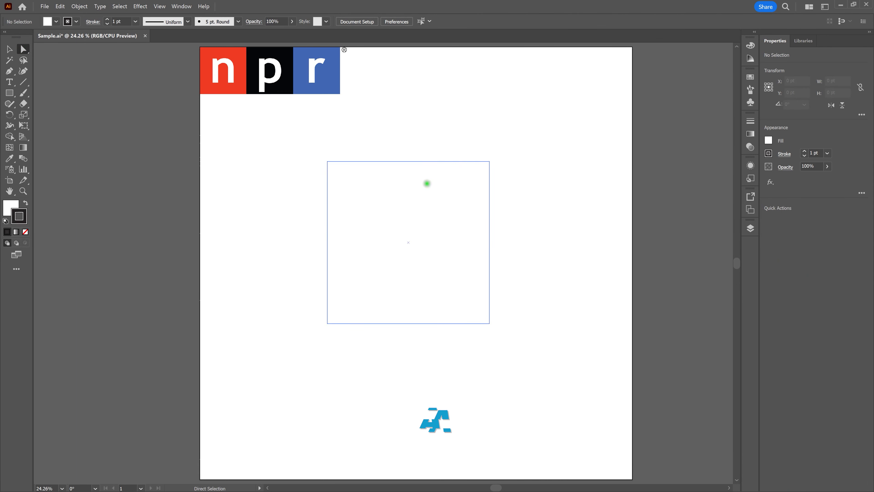
{"action": "left_click_drag", "start_coordinate": [433, 126], "coordinate": [405, 356]}
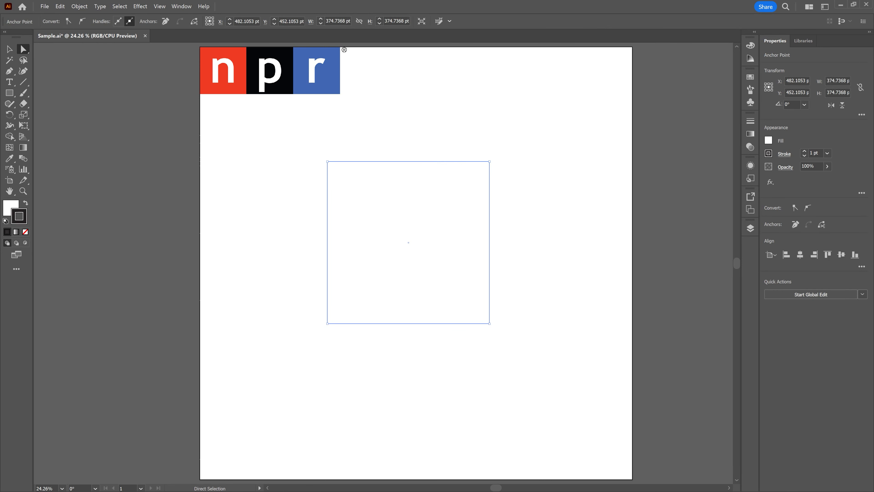
{"action": "key", "text": "Delete"}
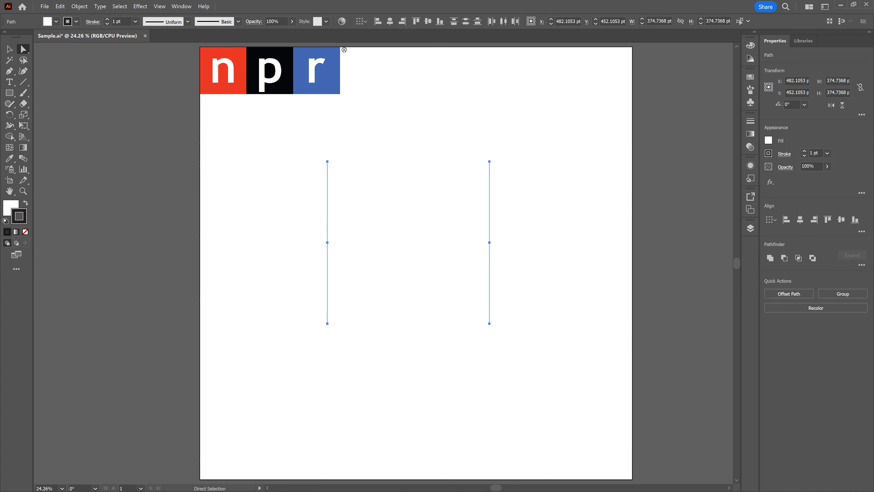
{"action": "left_click", "coordinate": [404, 356]}
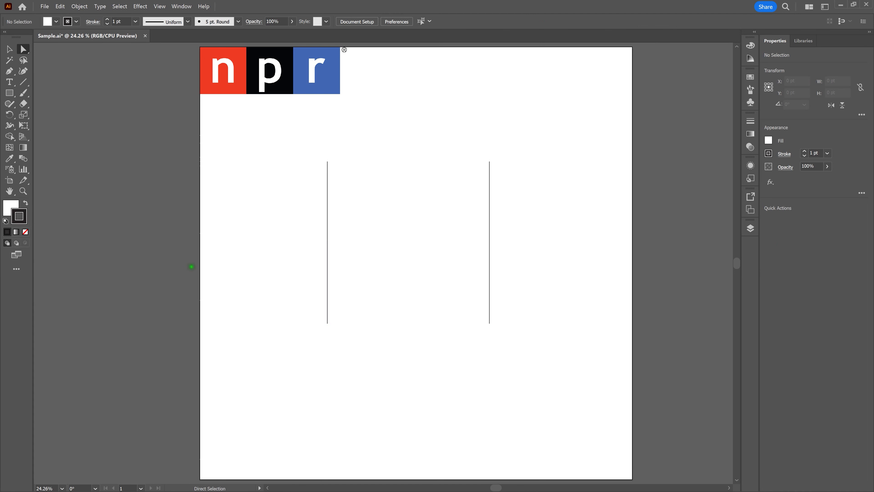
Blend the two vertical lines, joining them at their upper end points.
{"action": "left_click", "coordinate": [23, 158]}
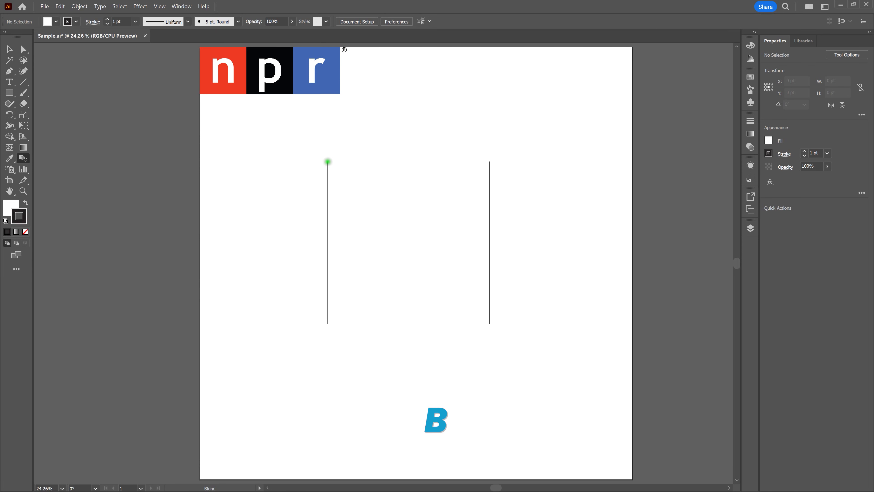
{"action": "left_click", "coordinate": [328, 161]}
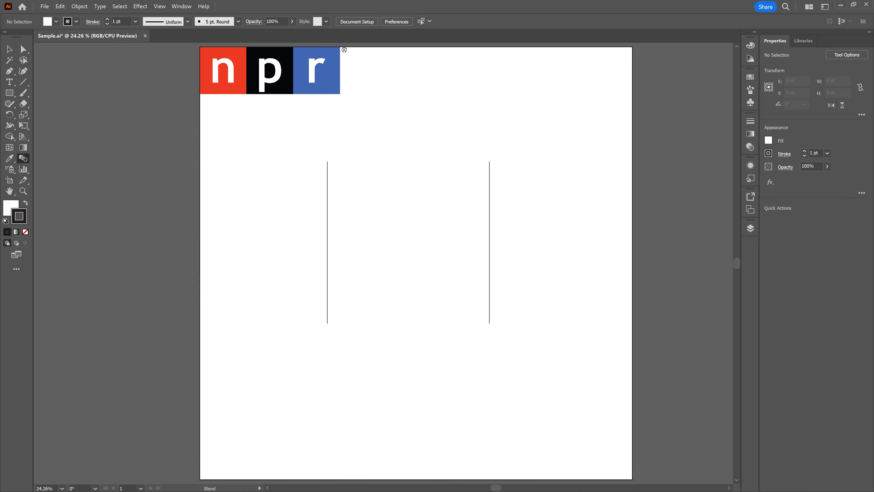
{"action": "left_click", "coordinate": [489, 162]}
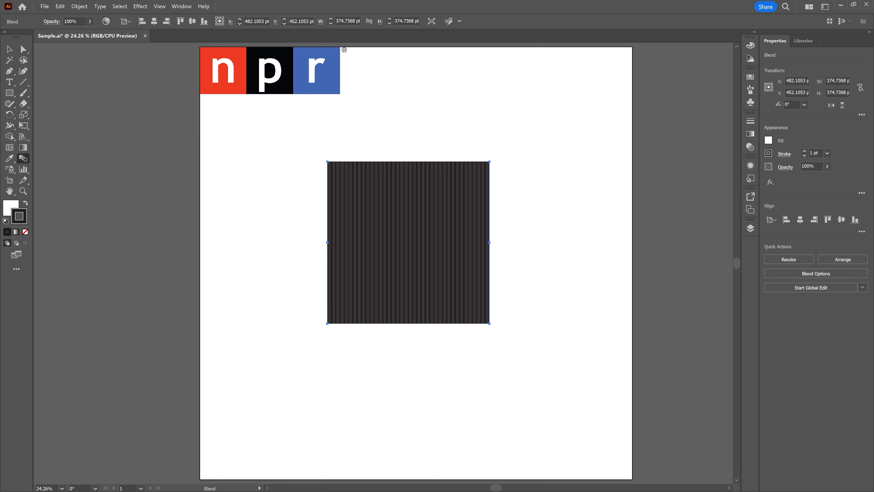
Set the blend's spacing to Specified Steps with a value of 7.
{"action": "left_click", "coordinate": [23, 161]}
{"action": "double_click", "coordinate": [23, 163]}
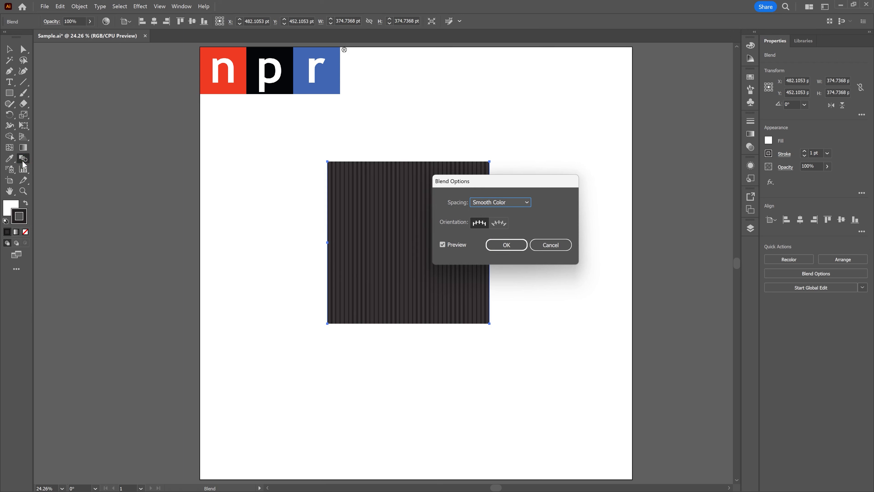
{"action": "key", "text": "Down"}
{"action": "key", "text": "Tab"}
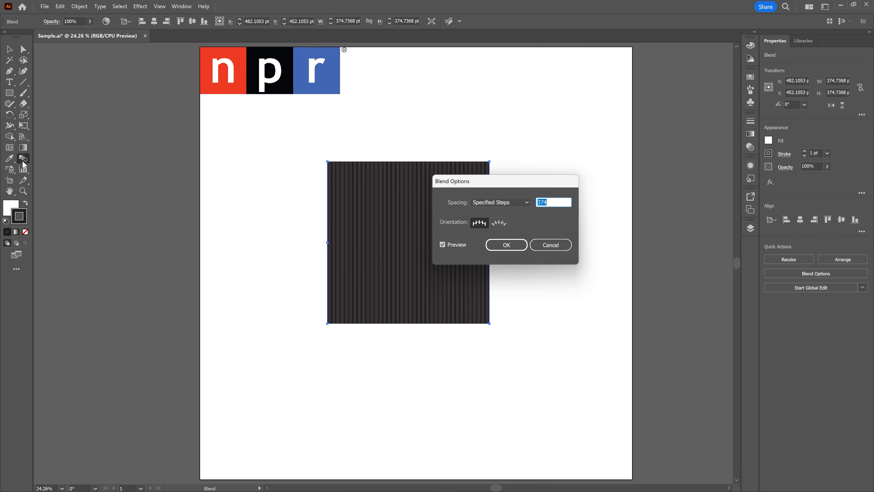
{"action": "type", "text": "7"}
{"action": "left_click", "coordinate": [504, 244]}
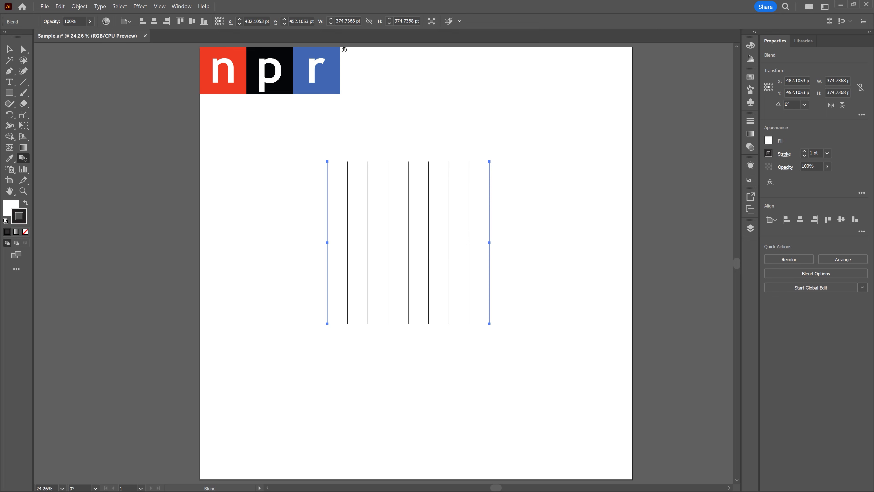
Make a copy of the vertical line blend rotated by 60°, and deselect it.
{"action": "double_click", "coordinate": [10, 116]}
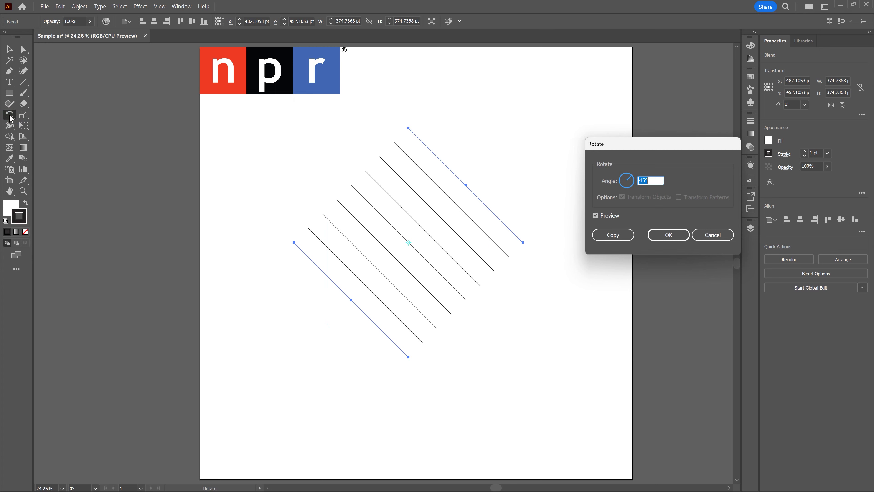
{"action": "type", "text": "60"}
{"action": "left_click", "coordinate": [628, 236]}
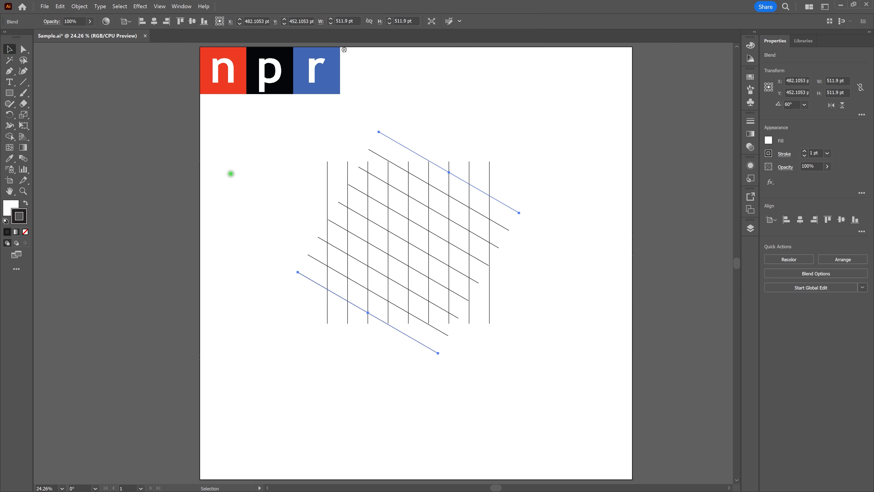
{"action": "left_click", "coordinate": [232, 174]}
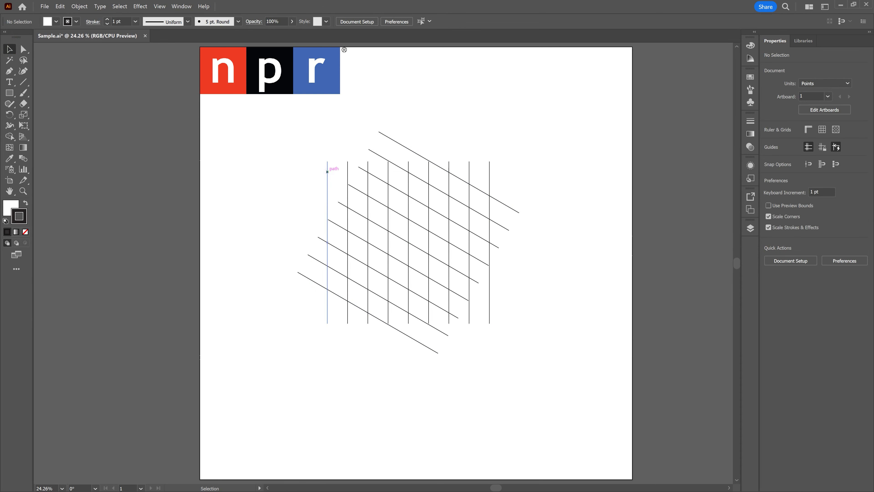
Make a second copy of the original vertical line blend rotated by -60°, and deselect it.
{"action": "left_click", "coordinate": [328, 171]}
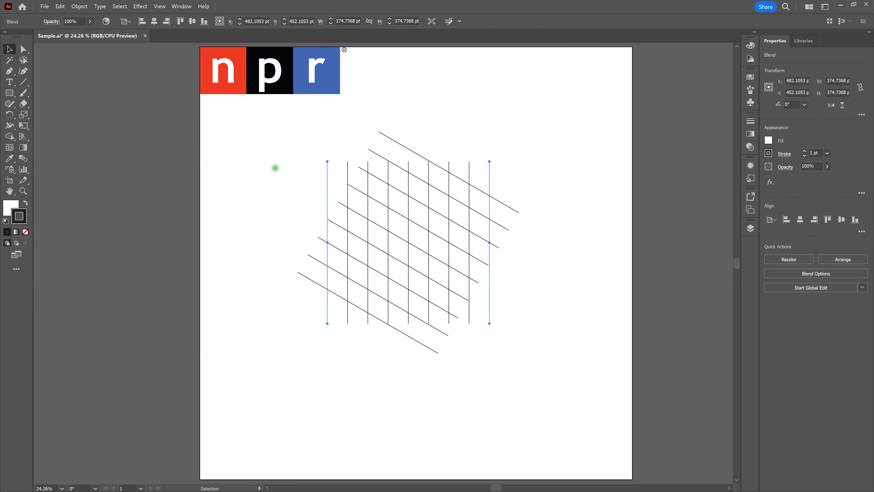
{"action": "left_click", "coordinate": [11, 115]}
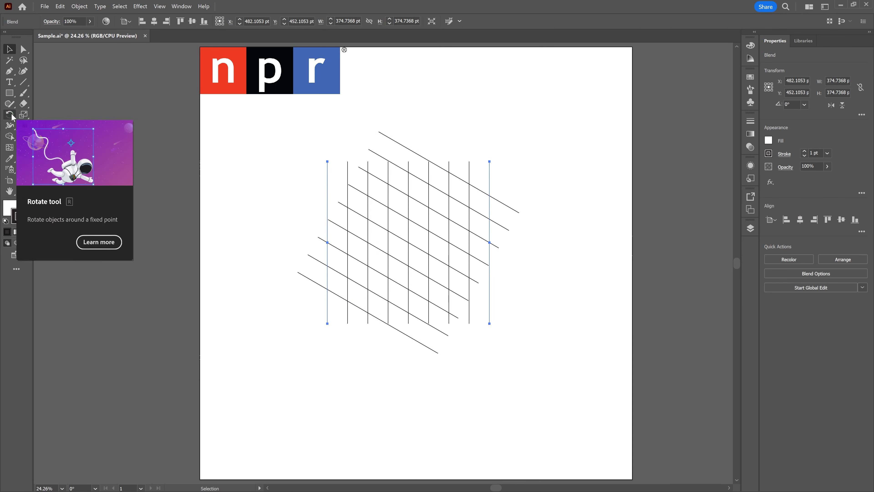
{"action": "double_click", "coordinate": [10, 115]}
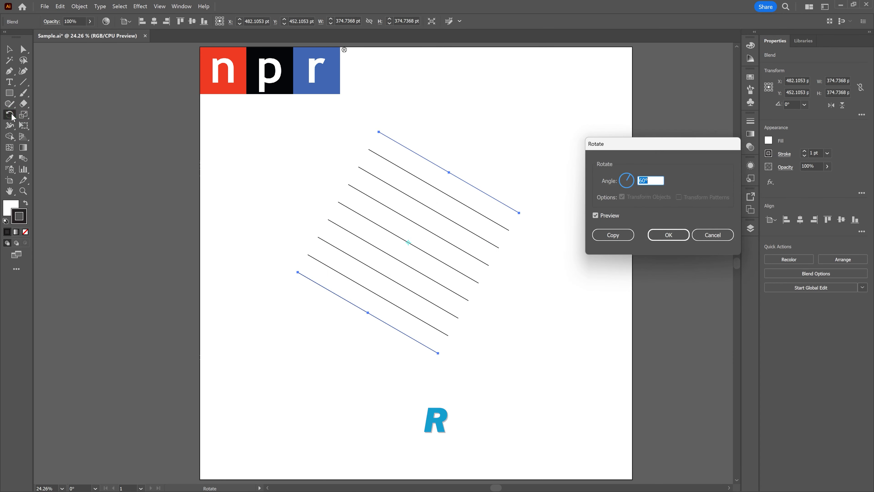
{"action": "type", "text": "-60"}
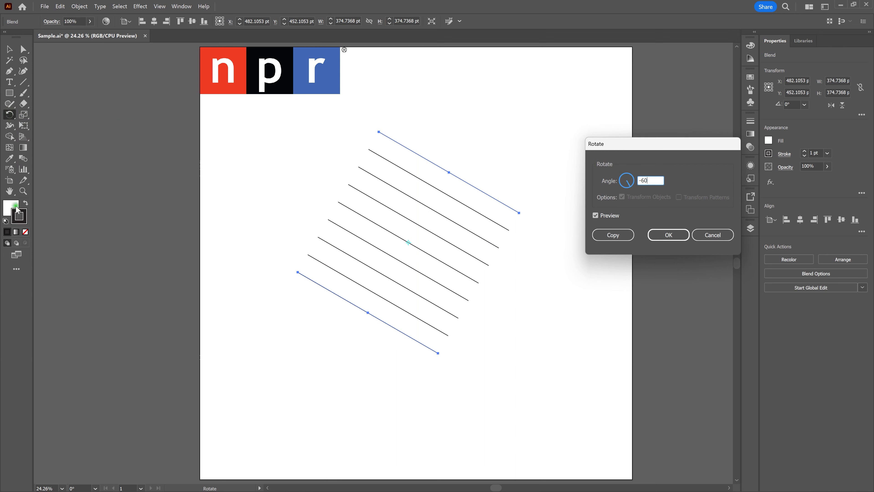
{"action": "left_click", "coordinate": [615, 238]}
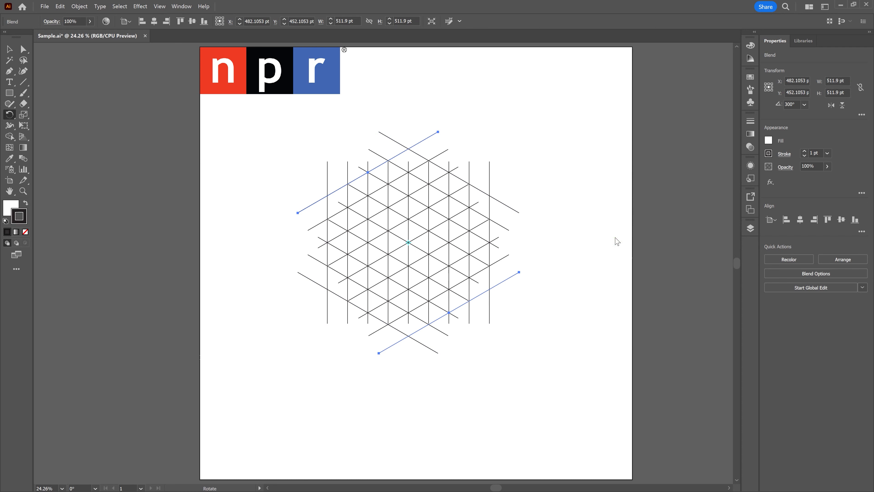
{"action": "left_click", "coordinate": [9, 49]}
{"action": "left_click", "coordinate": [237, 162]}
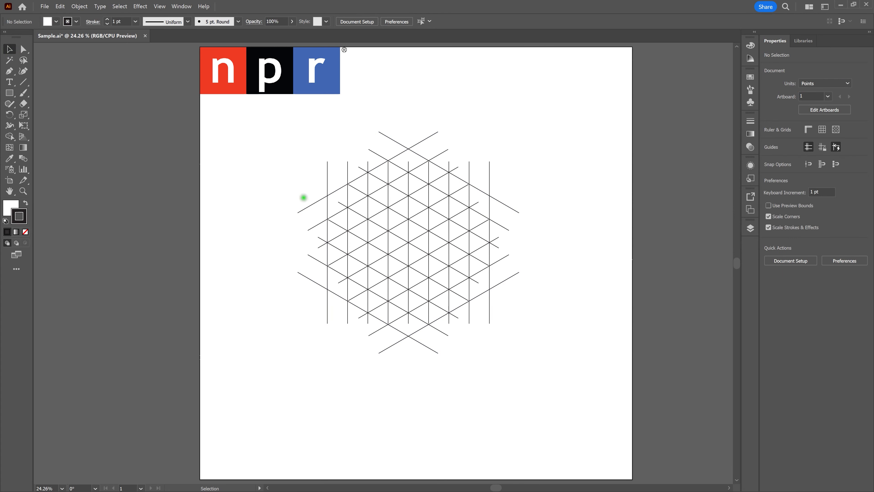
Select all three line blends and expand them into individual paths to finish the isometric grid.
{"action": "left_click", "coordinate": [328, 178]}
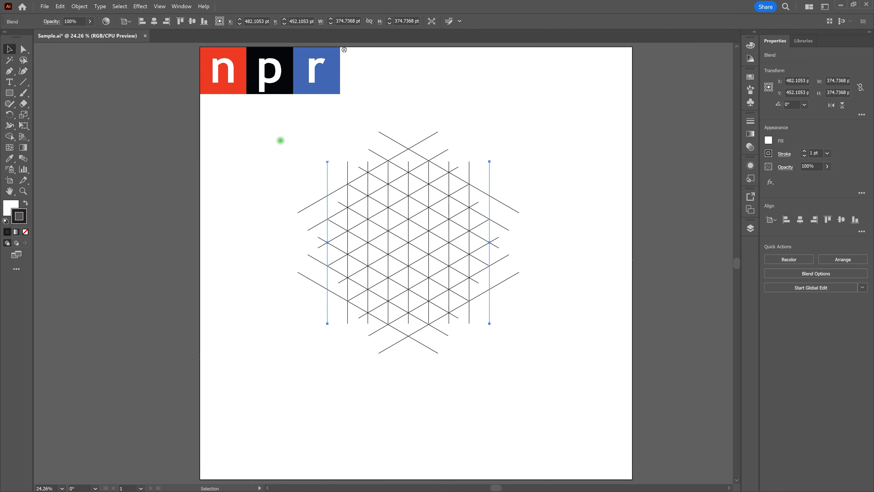
{"action": "left_click", "coordinate": [279, 141]}
{"action": "left_click_drag", "start_coordinate": [281, 118], "coordinate": [570, 383]}
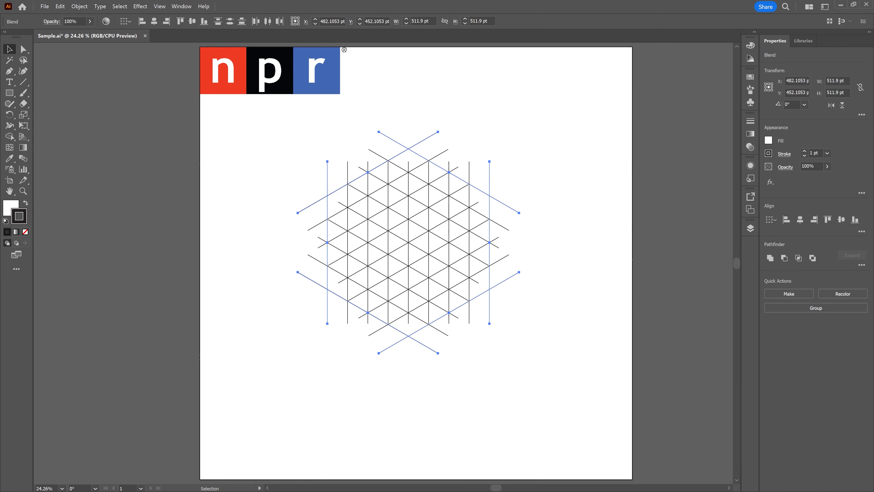
{"action": "left_click", "coordinate": [82, 5]}
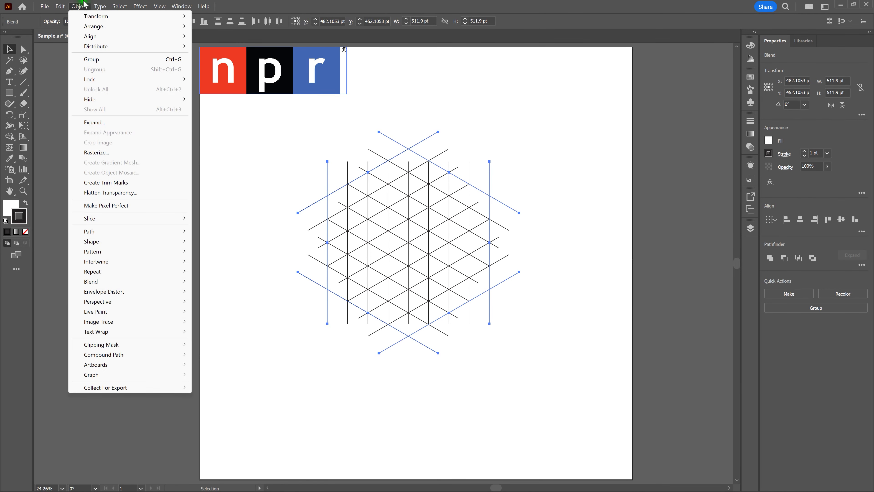
{"action": "left_click", "coordinate": [117, 122]}
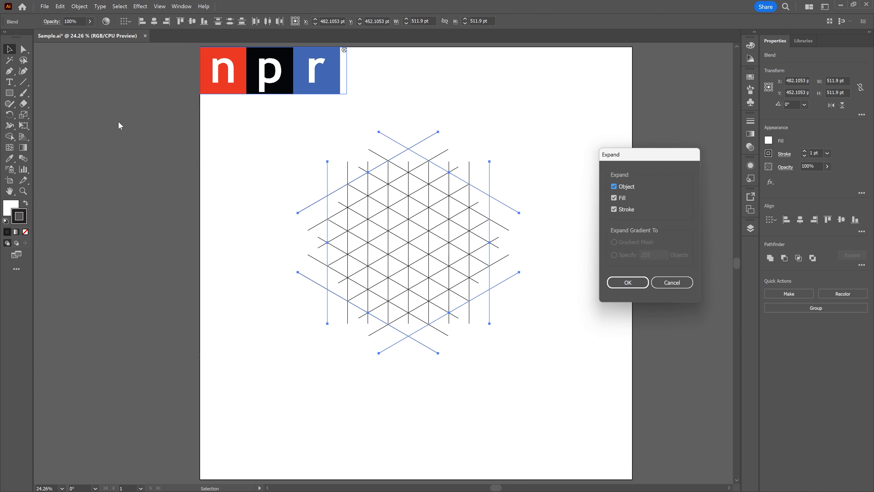
{"action": "left_click", "coordinate": [637, 282]}
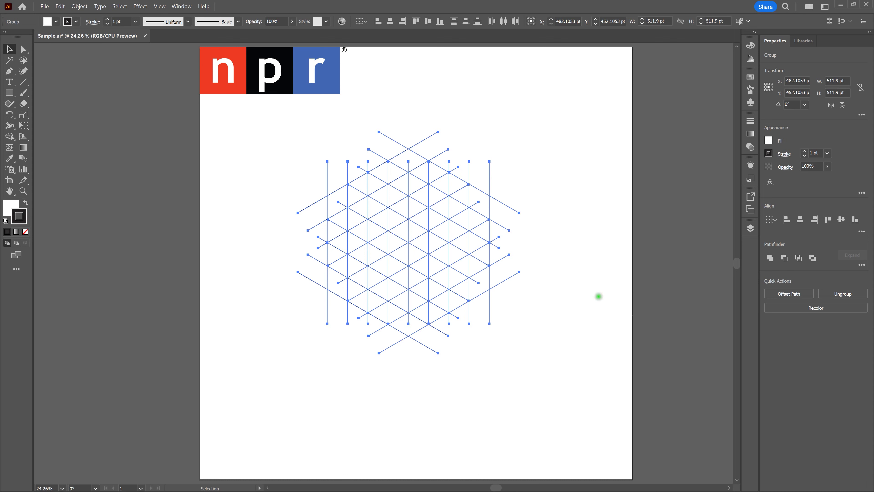
{"action": "left_click", "coordinate": [590, 298]}
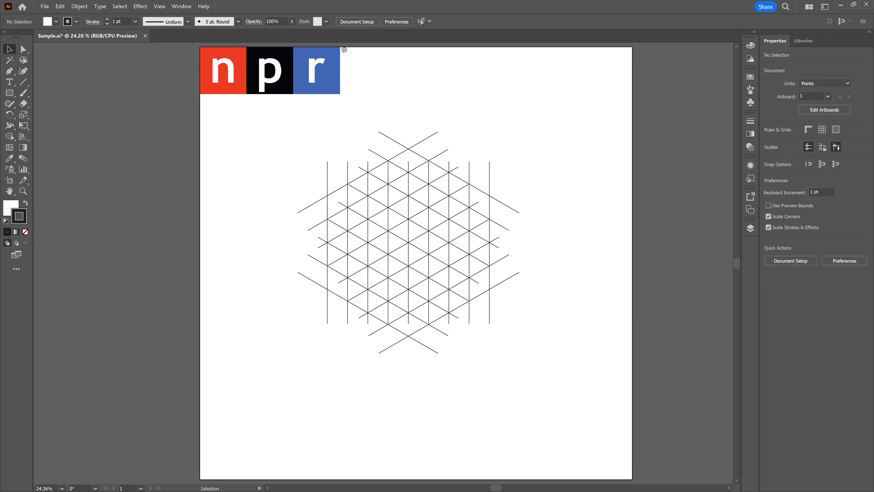
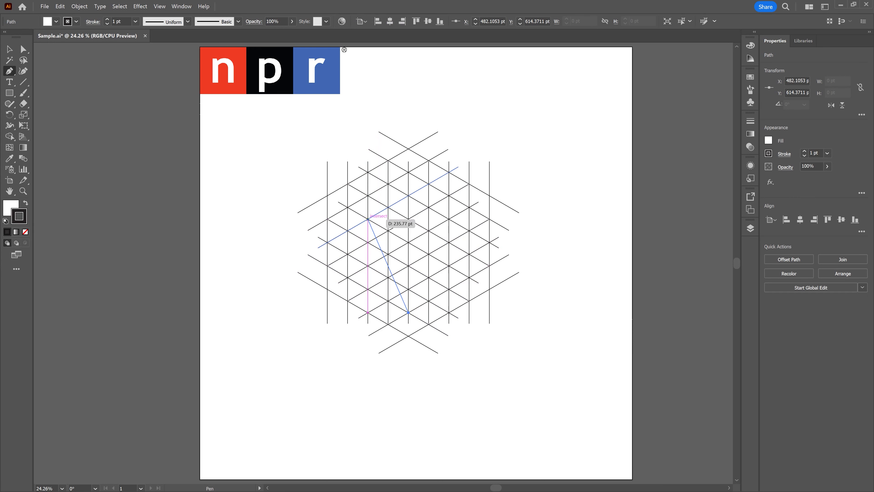
Finish a straight Pen path about 236 pt long between two grid intersections, from lower centre to upper left, and leave the Pen tool.
{"action": "left_click", "coordinate": [367, 219]}
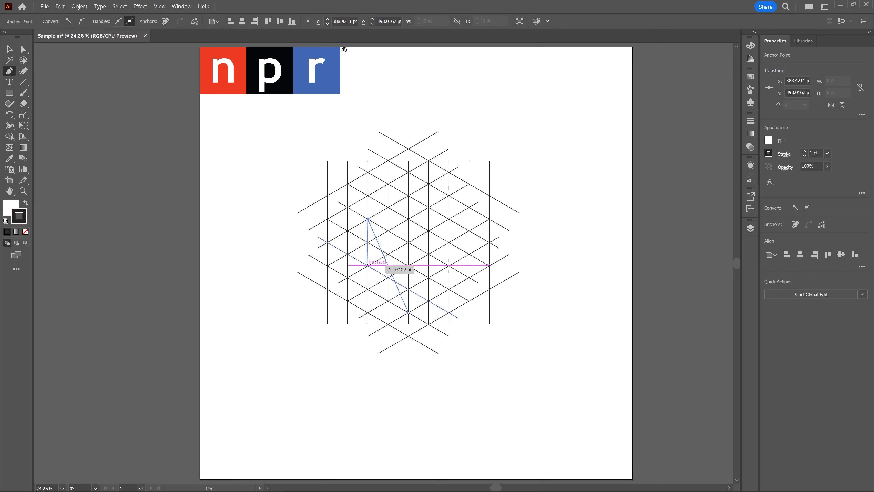
{"action": "left_click", "coordinate": [10, 49]}
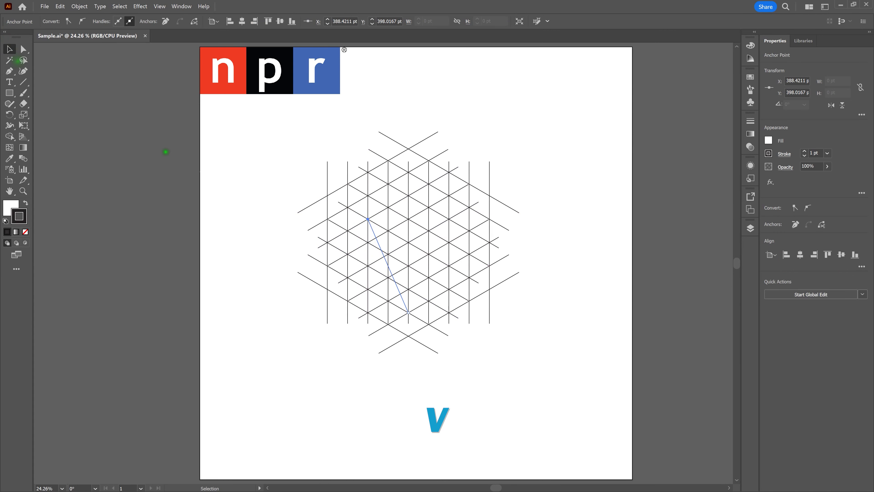
Draw a second straight Pen path about 234 pt long between grid intersections, left of and parallel to the long diagonal, and deselect it.
{"action": "left_click", "coordinate": [224, 172]}
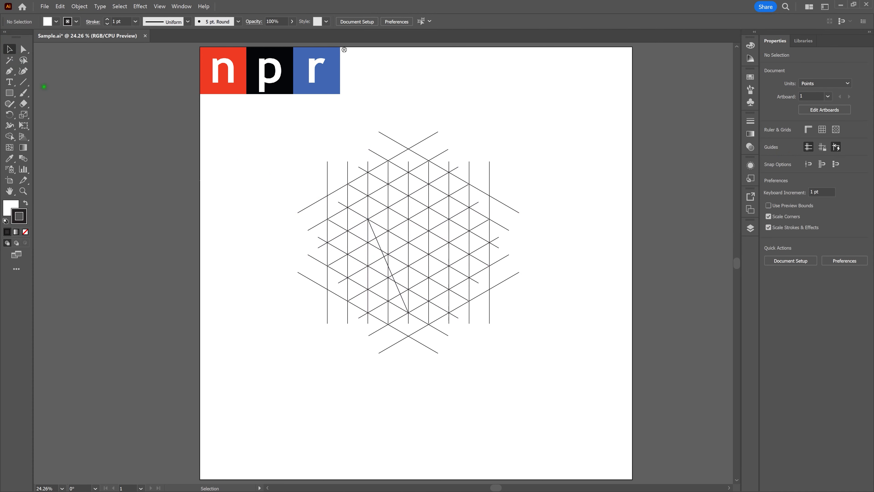
{"action": "left_click", "coordinate": [10, 71]}
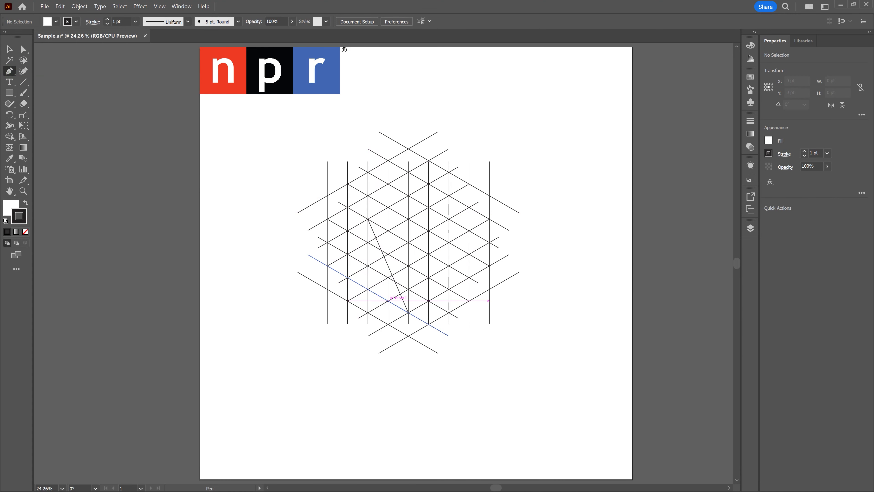
{"action": "left_click", "coordinate": [388, 300]}
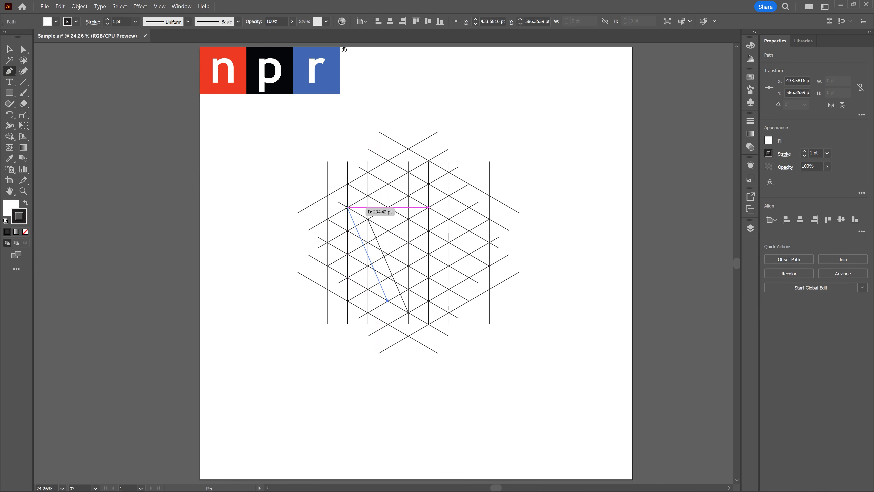
{"action": "left_click", "coordinate": [347, 207]}
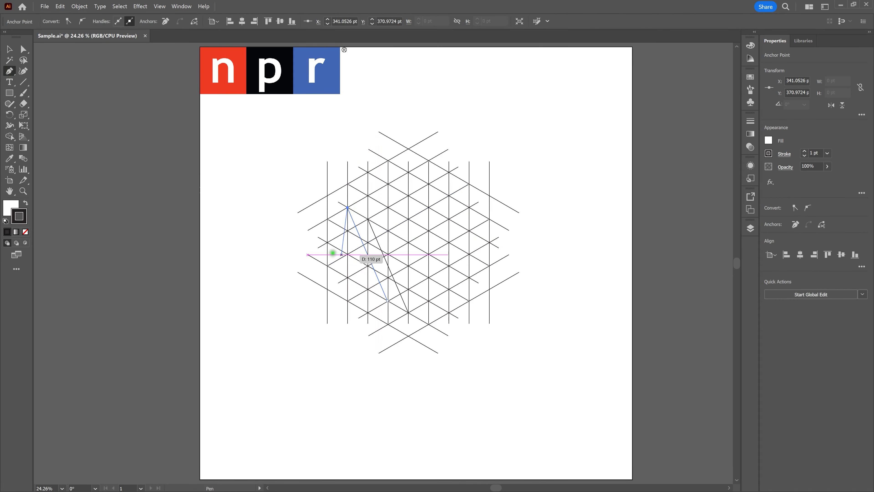
{"action": "key", "text": "v"}
{"action": "left_click", "coordinate": [220, 269]}
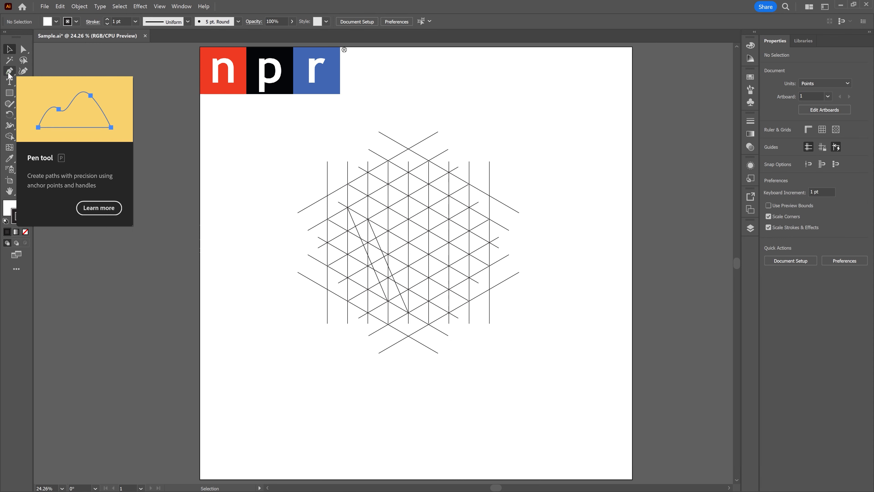
Draw a straight Pen path about 94 pt long between two intersections on the grid's right side, slanting up-left, and deselect it.
{"action": "key", "text": "p"}
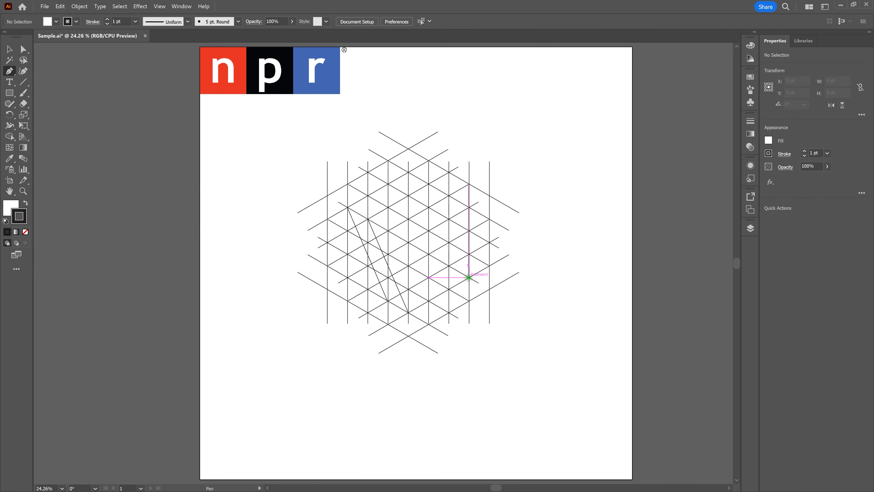
{"action": "left_click", "coordinate": [469, 278]}
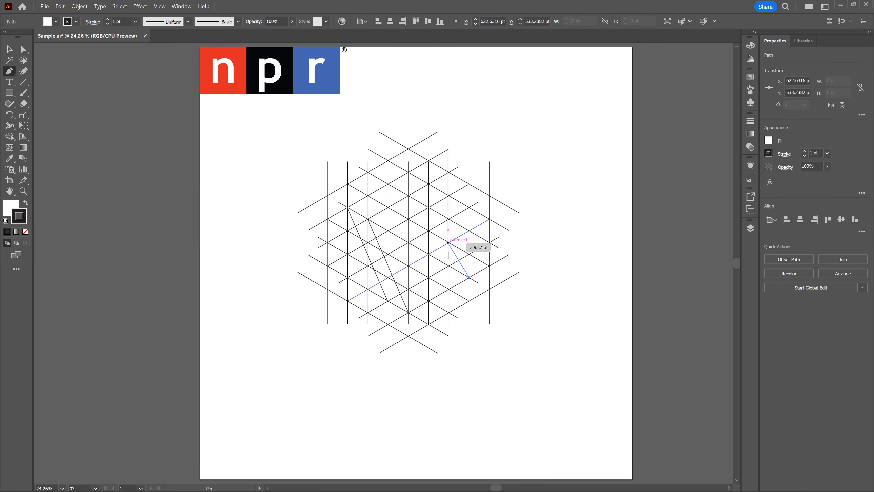
{"action": "left_click", "coordinate": [449, 243]}
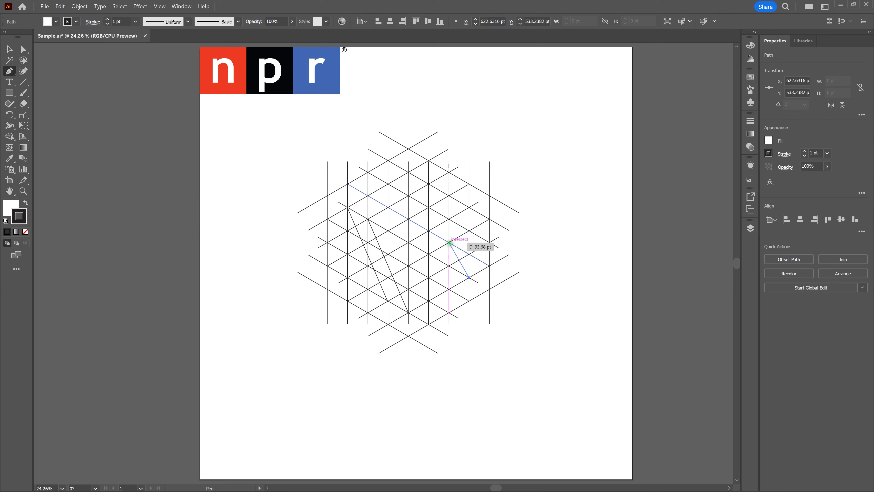
{"action": "left_click", "coordinate": [450, 243]}
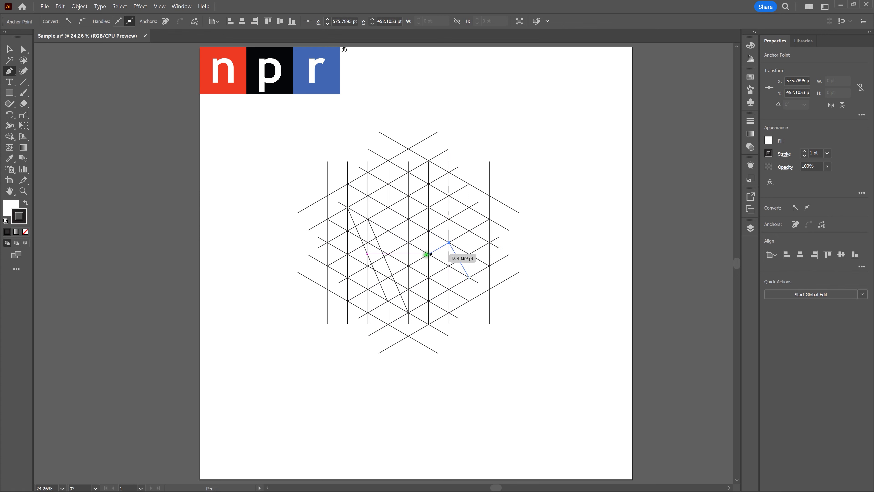
{"action": "left_click", "coordinate": [16, 53]}
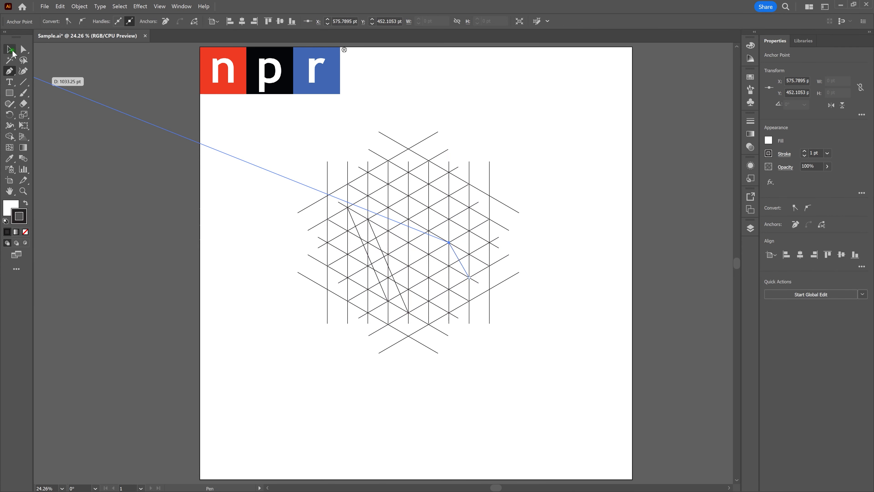
{"action": "left_click", "coordinate": [283, 336]}
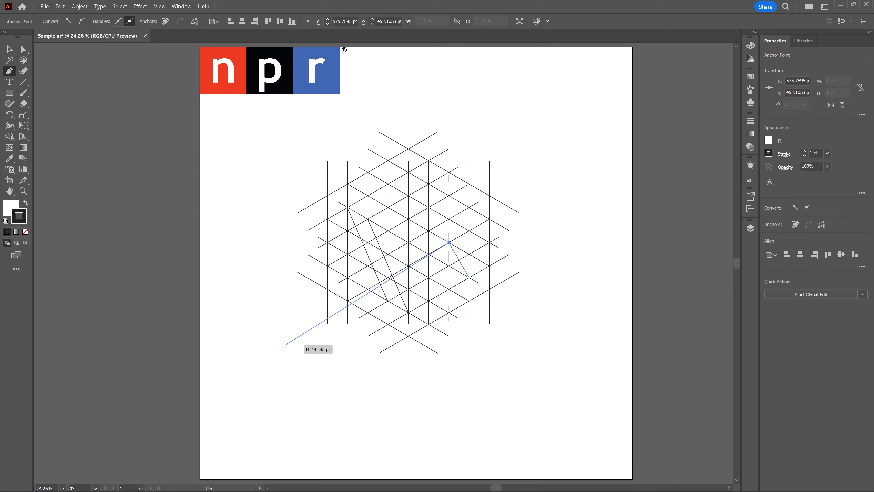
{"action": "key", "text": "ctrl"}
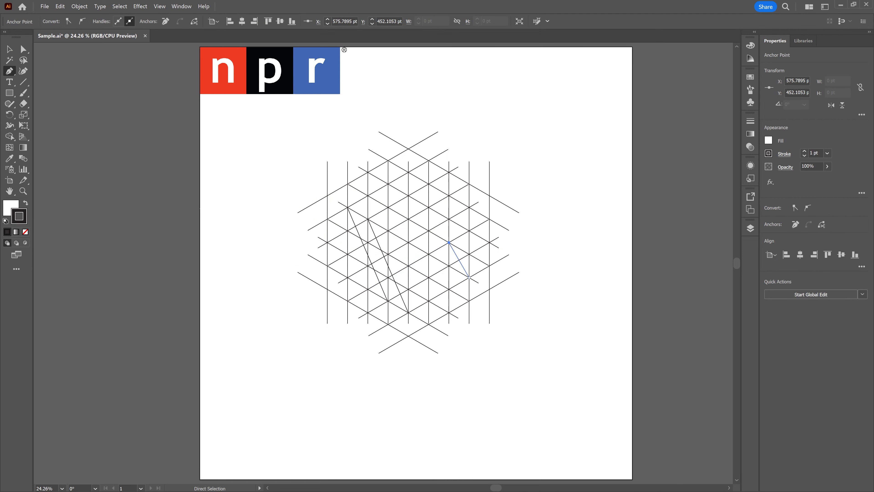
{"action": "left_click", "coordinate": [286, 345], "text": "ctrl"}
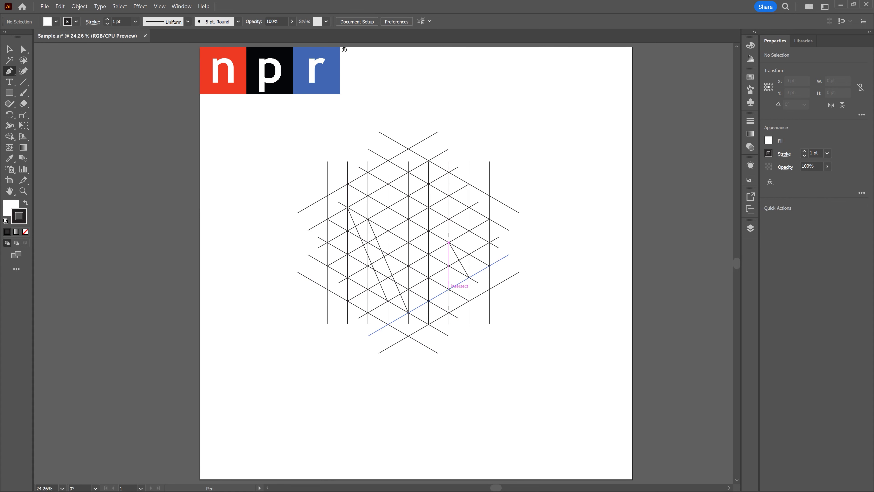
Draw a parallel Pen path about 94 pt long one grid column left of the short diagonal, and deselect it.
{"action": "left_click", "coordinate": [450, 289]}
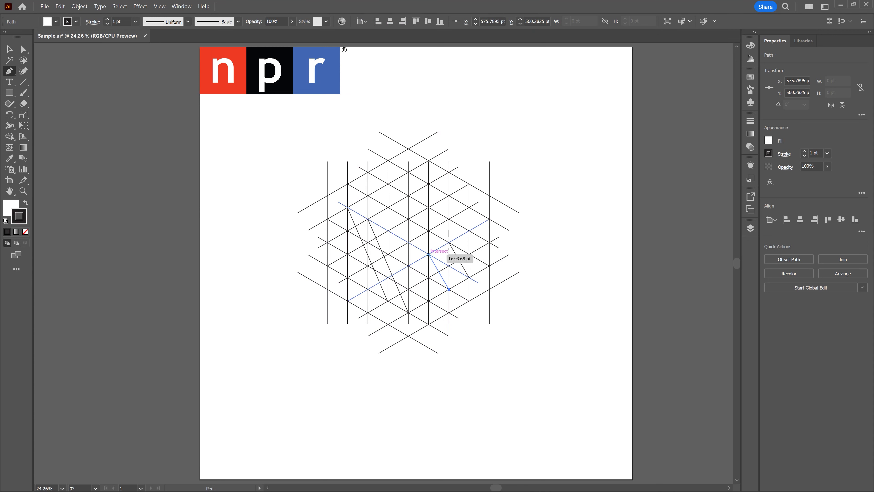
{"action": "left_click", "coordinate": [429, 254]}
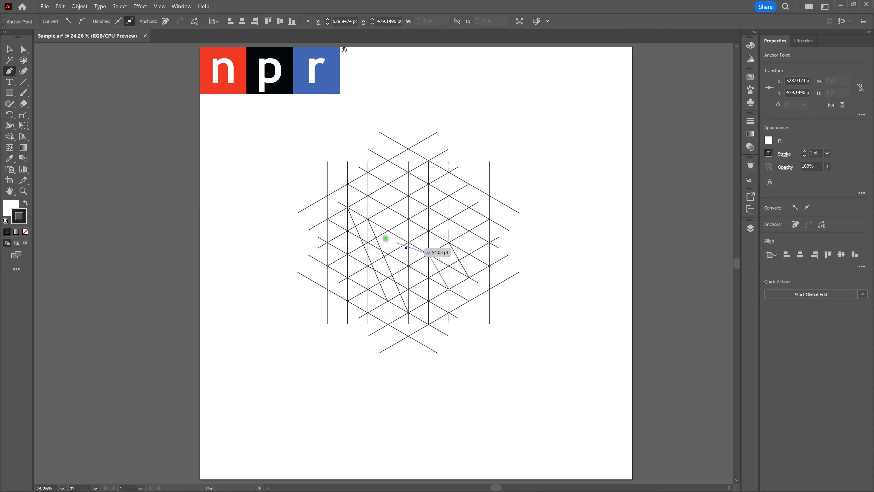
{"action": "key", "text": "v"}
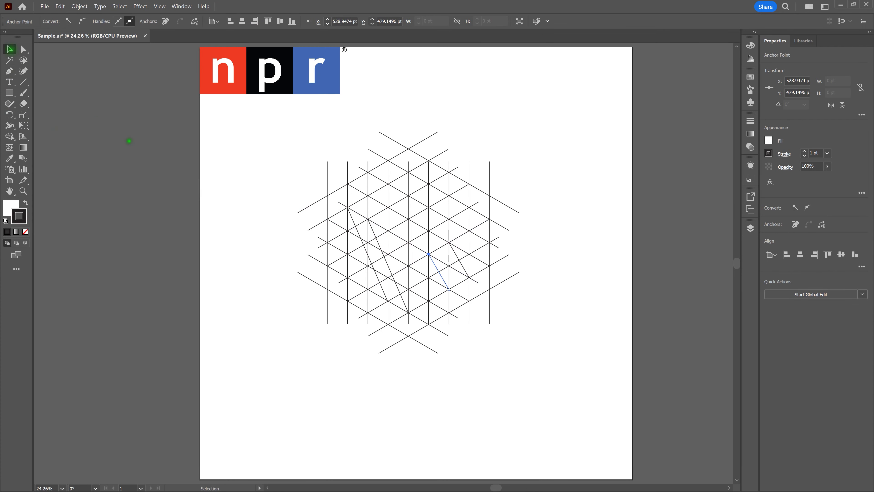
{"action": "left_click", "coordinate": [236, 176]}
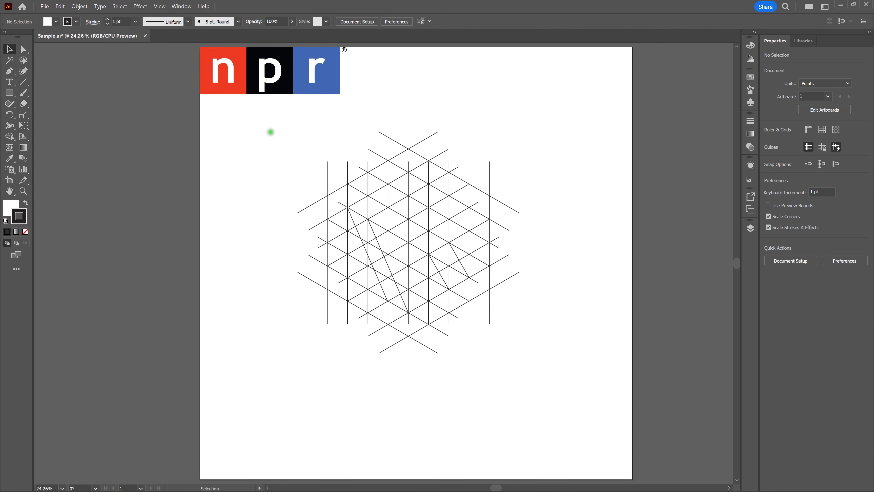
Select the entire grid with its diagonals and merge the left cube face's cells into a letter N with Shape Builder.
{"action": "left_click_drag", "start_coordinate": [269, 116], "coordinate": [560, 379]}
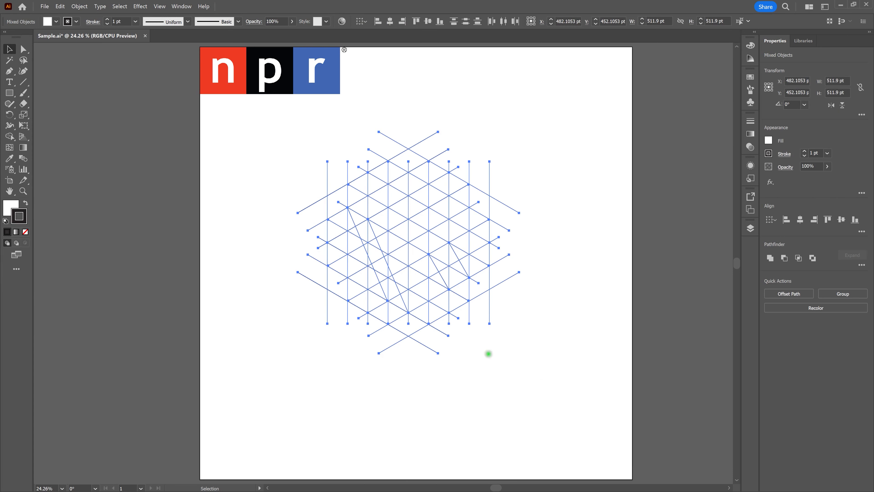
{"action": "key", "text": "shift+m"}
{"action": "left_click", "coordinate": [9, 137]}
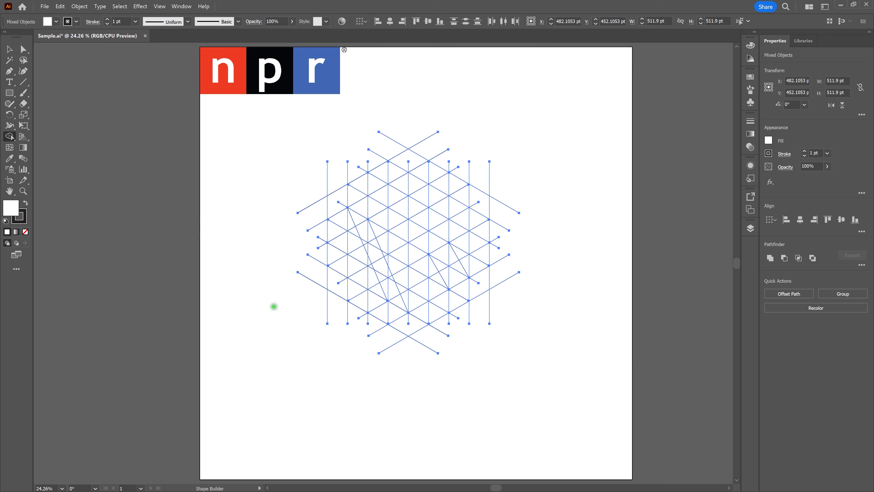
{"action": "mouse_move", "coordinate": [360, 276]}
{"action": "left_mouse_down"}
{"action": "mouse_move", "coordinate": [364, 244]}
{"action": "mouse_move", "coordinate": [353, 221]}
{"action": "mouse_move", "coordinate": [355, 228]}
{"action": "left_mouse_up"}
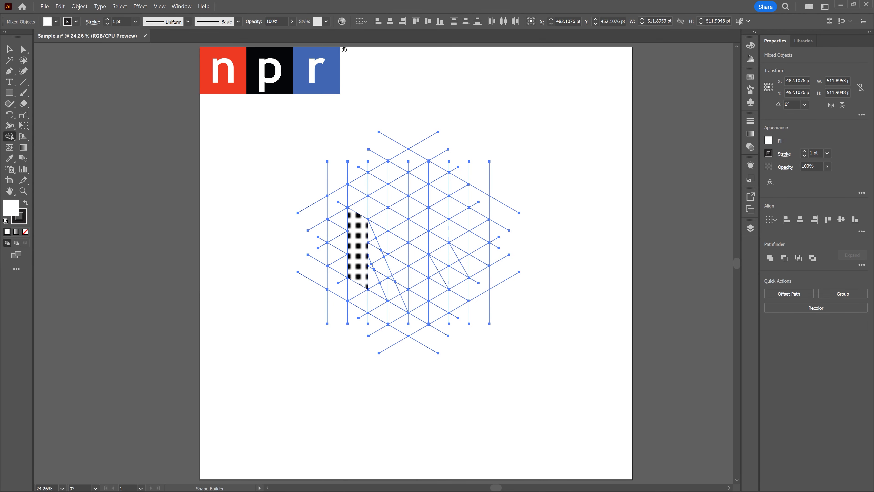
{"action": "mouse_move", "coordinate": [364, 228]}
{"action": "left_mouse_down"}
{"action": "mouse_move", "coordinate": [385, 286]}
{"action": "mouse_move", "coordinate": [401, 294]}
{"action": "mouse_move", "coordinate": [390, 246]}
{"action": "left_mouse_up"}
{"action": "left_click", "coordinate": [9, 49]}
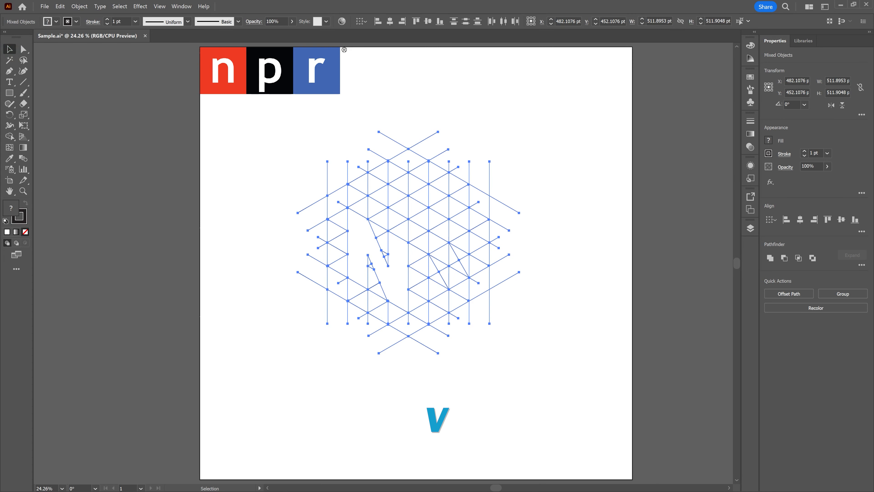
Merge the top face's cells into a letter P and the right face's cells into a letter R with Shape Builder, and deselect.
{"action": "key", "text": "shift+m"}
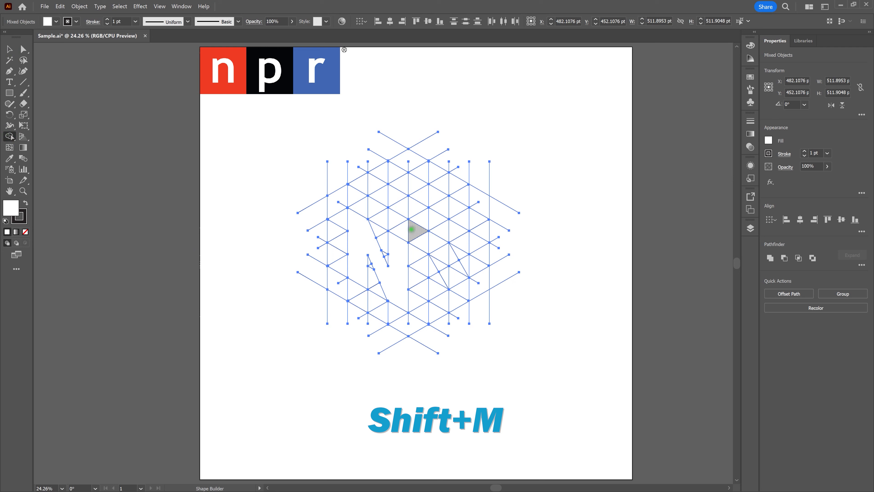
{"action": "mouse_move", "coordinate": [400, 225]}
{"action": "left_mouse_down"}
{"action": "mouse_move", "coordinate": [365, 207]}
{"action": "mouse_move", "coordinate": [412, 183]}
{"action": "mouse_move", "coordinate": [430, 193]}
{"action": "mouse_move", "coordinate": [400, 214]}
{"action": "left_mouse_up"}
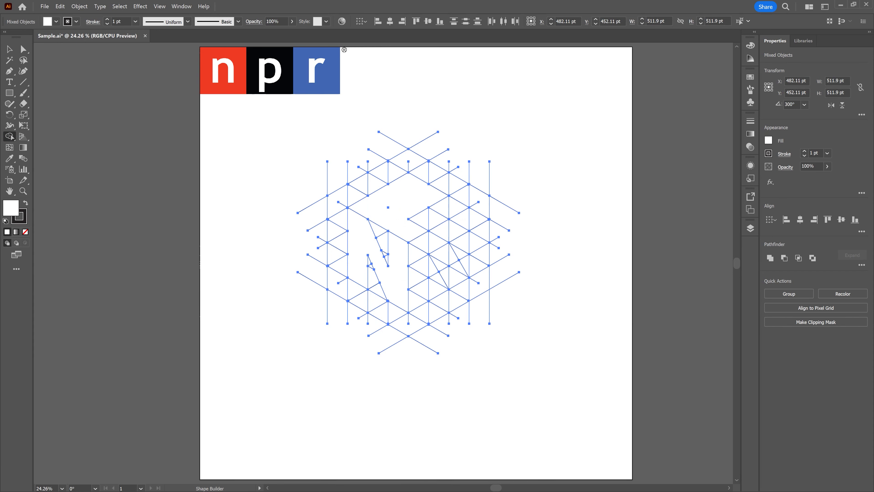
{"action": "mouse_move", "coordinate": [415, 298]}
{"action": "left_mouse_down"}
{"action": "mouse_move", "coordinate": [416, 245]}
{"action": "mouse_move", "coordinate": [459, 222]}
{"action": "mouse_move", "coordinate": [461, 244]}
{"action": "mouse_move", "coordinate": [424, 264]}
{"action": "left_mouse_up"}
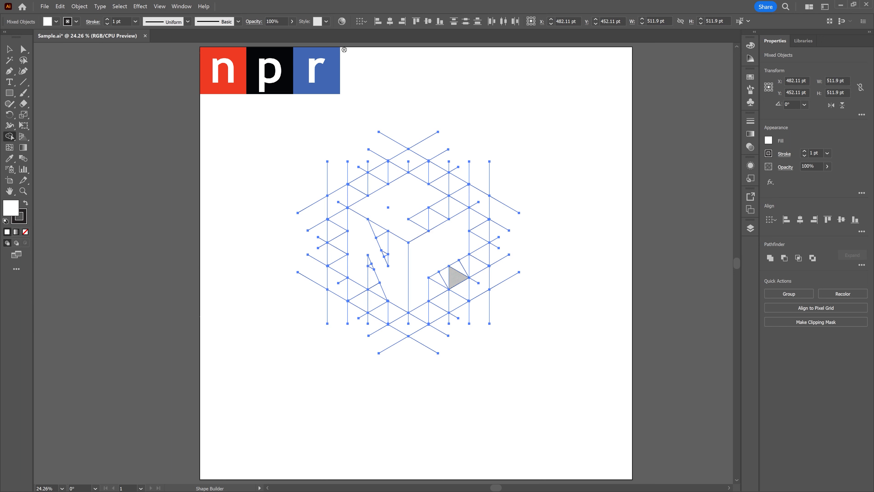
{"action": "left_click_drag", "start_coordinate": [457, 277], "coordinate": [447, 260]}
{"action": "left_click", "coordinate": [9, 49]}
{"action": "key", "text": "v"}
{"action": "left_click", "coordinate": [203, 155]}
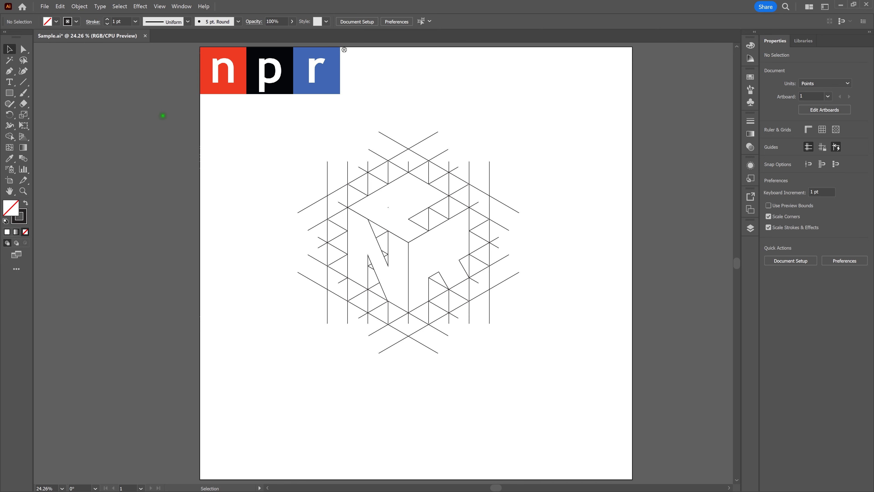
Select the stray anchor point inside the P shape on the top face and delete it.
{"action": "key", "text": "a"}
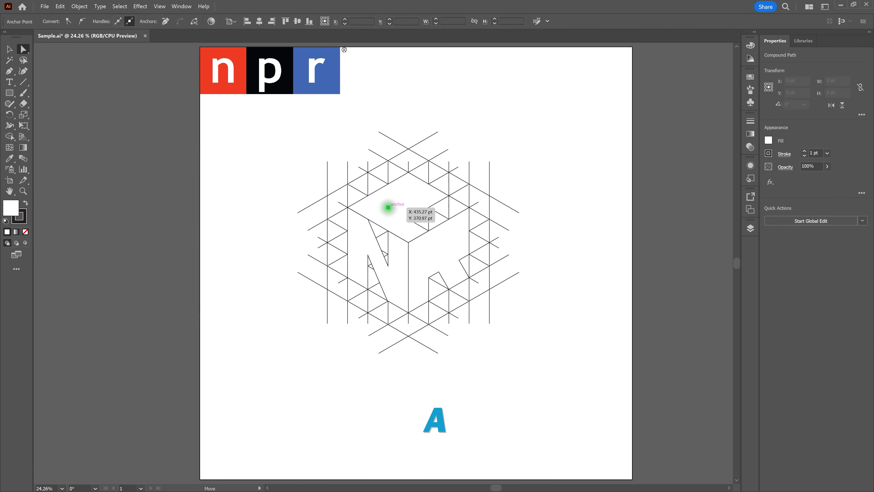
{"action": "left_click", "coordinate": [388, 208]}
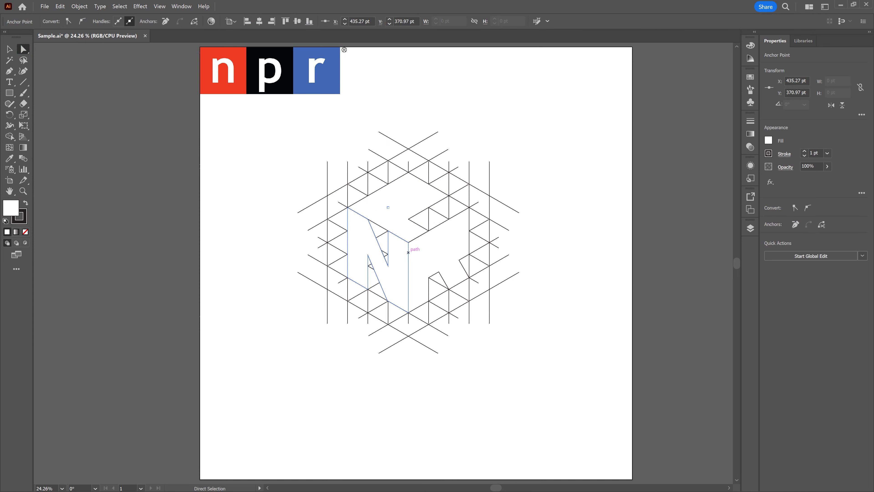
{"action": "left_click", "coordinate": [408, 253]}
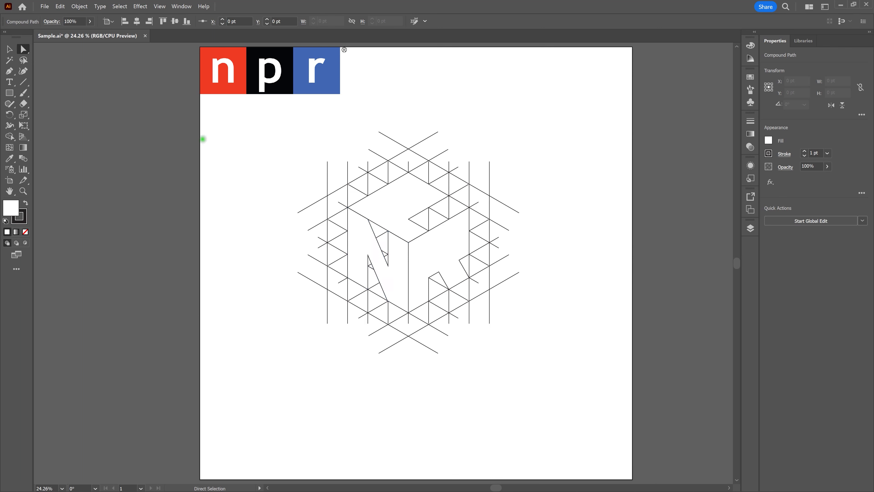
Select the whole grid with the letter shapes, ungroup it, and clear the selection.
{"action": "key", "text": "v"}
{"action": "left_click_drag", "start_coordinate": [271, 117], "coordinate": [561, 384]}
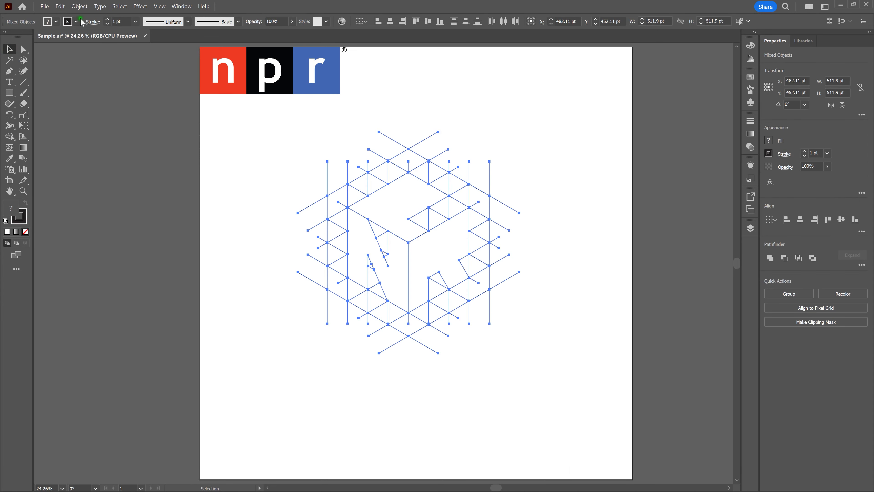
{"action": "left_click", "coordinate": [78, 7]}
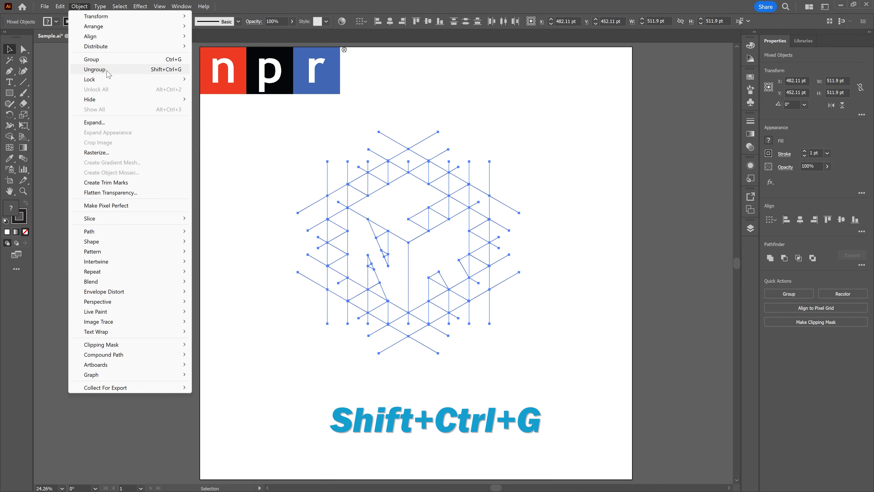
{"action": "left_click", "coordinate": [107, 70]}
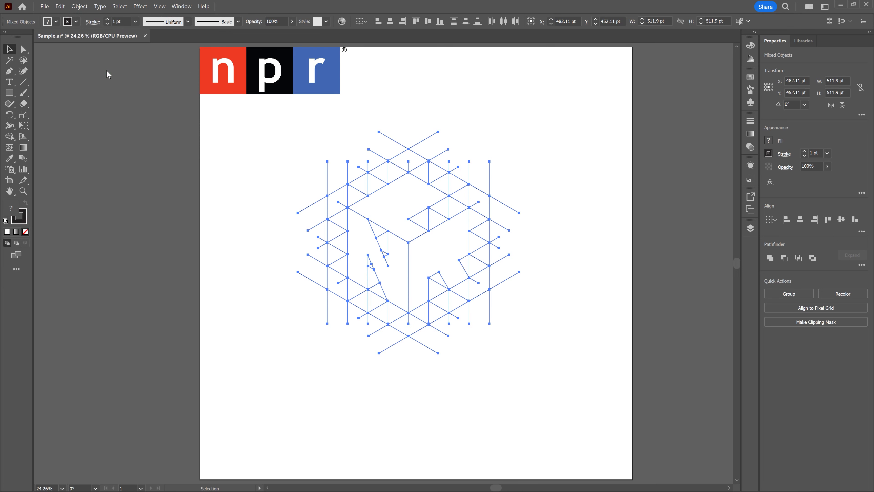
{"action": "left_click", "coordinate": [282, 172]}
Select the N, P and R shapes together and cut them out of the leftover grid lines.
{"action": "left_click", "coordinate": [371, 226]}
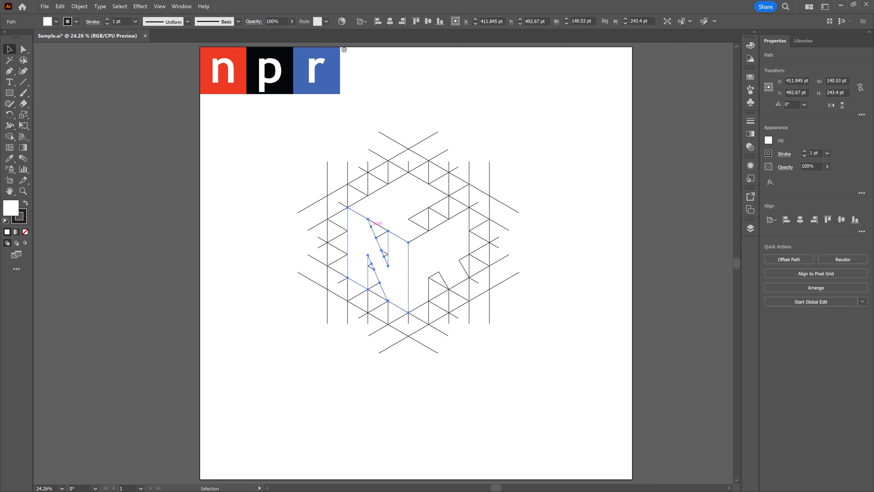
{"action": "left_click", "coordinate": [400, 212], "text": "shift"}
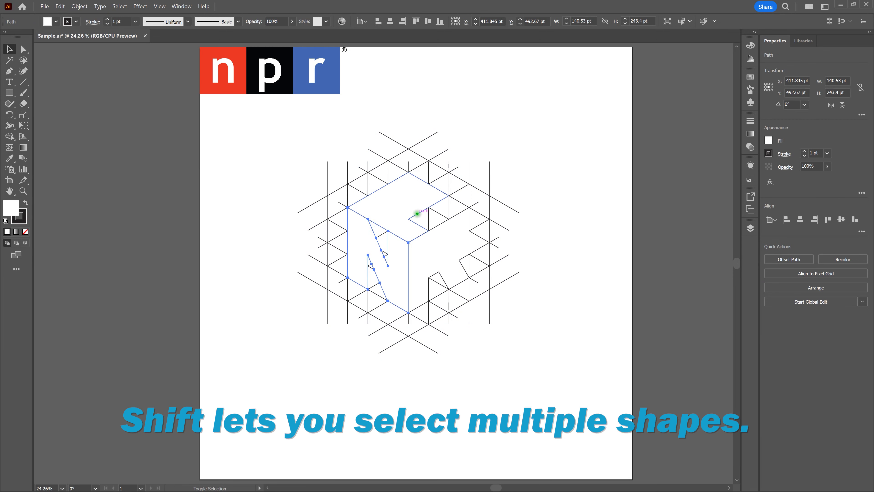
{"action": "left_click", "coordinate": [442, 260], "text": "shift"}
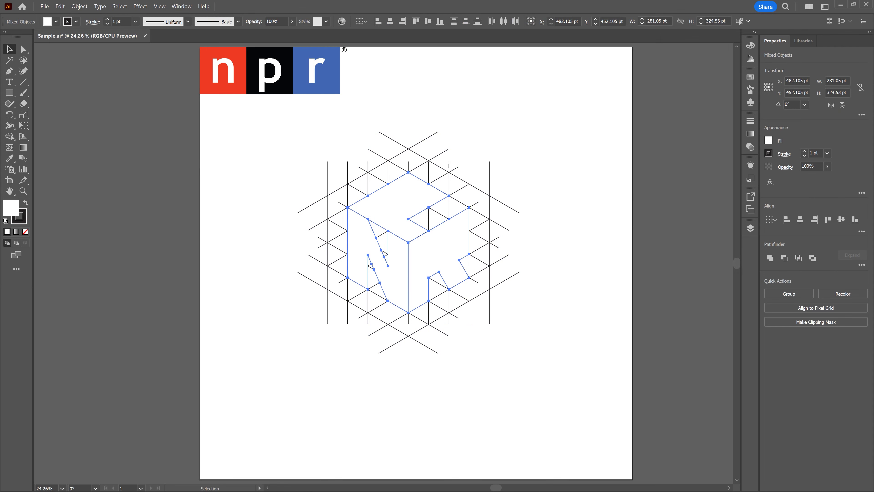
{"action": "left_click", "coordinate": [62, 6]}
{"action": "left_click", "coordinate": [74, 36]}
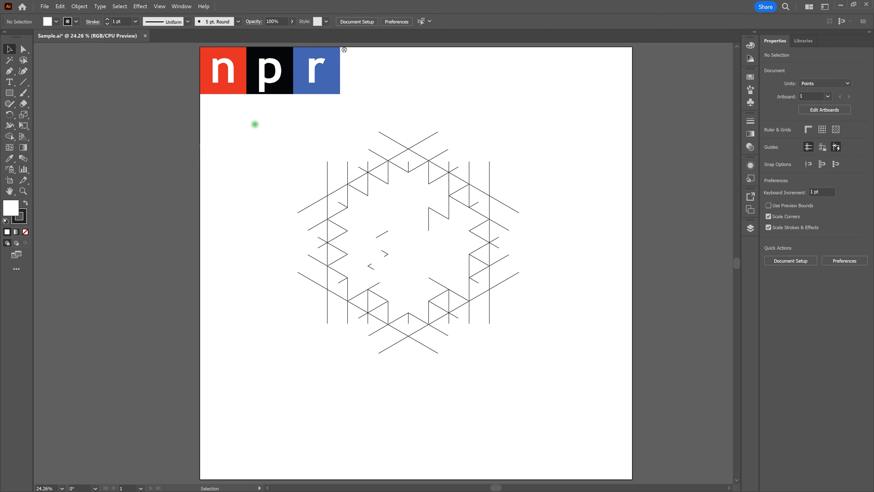
Delete all the leftover grid lines, paste the cut N, P and R shapes back in front, and deselect them.
{"action": "left_click_drag", "start_coordinate": [260, 115], "coordinate": [544, 379]}
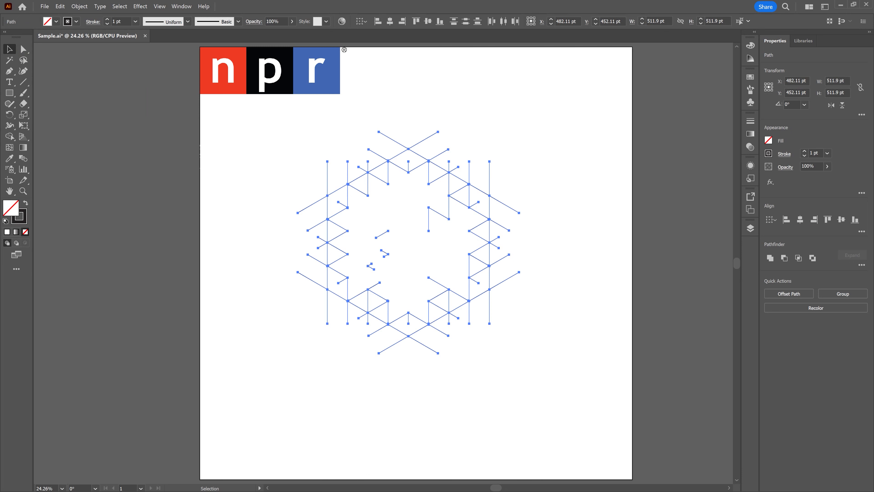
{"action": "key", "text": "ctrl+x"}
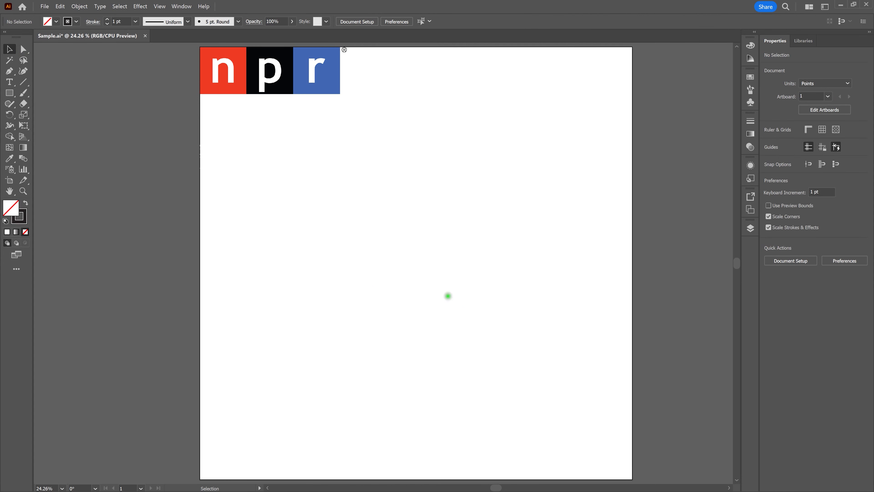
{"action": "left_click", "coordinate": [63, 7]}
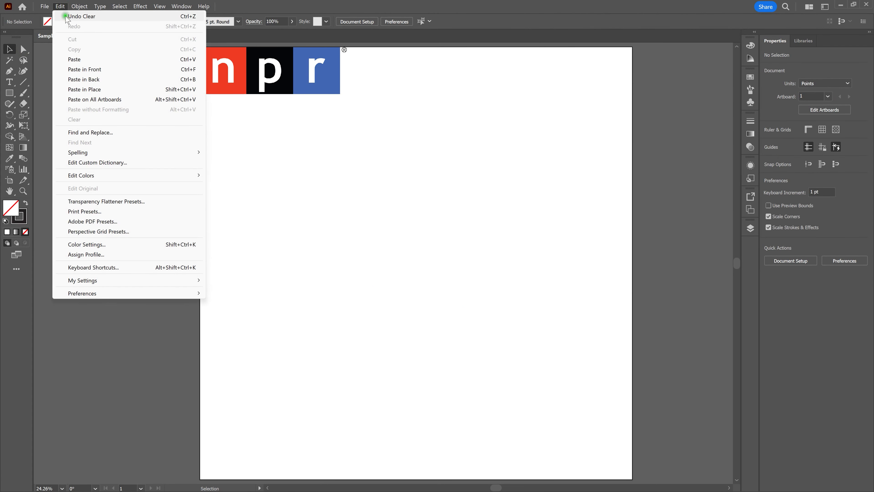
{"action": "left_click", "coordinate": [85, 71]}
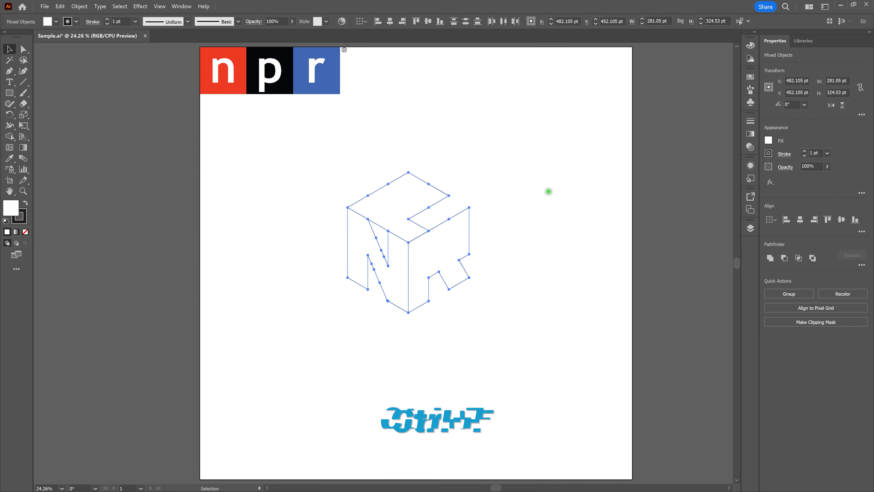
{"action": "left_click", "coordinate": [538, 191]}
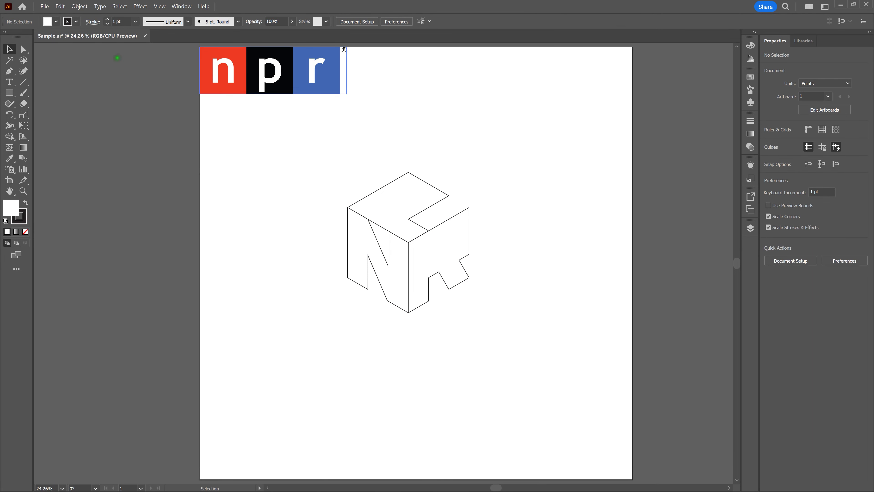
Round the lower outer corner of the R's bowl to about 32.6 pt and round its upper outer corner with Direct Selection.
{"action": "left_click", "coordinate": [23, 49]}
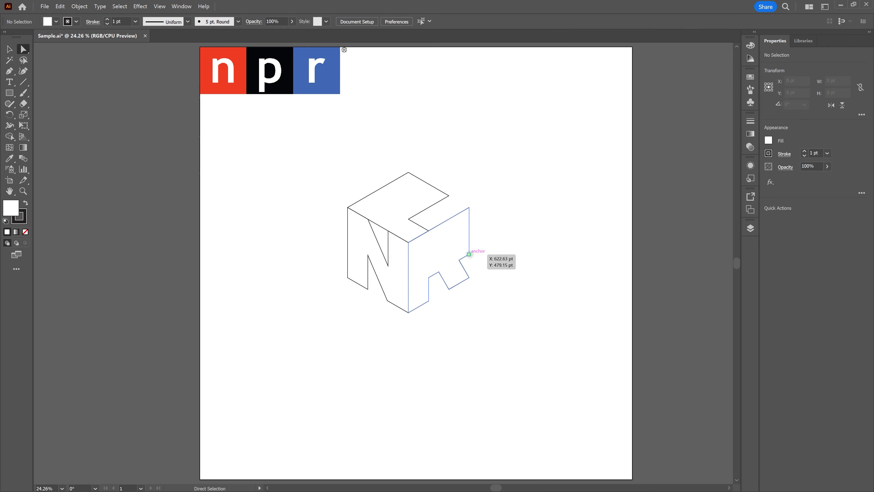
{"action": "left_click", "coordinate": [469, 254]}
{"action": "left_click_drag", "start_coordinate": [461, 250], "coordinate": [454, 248]}
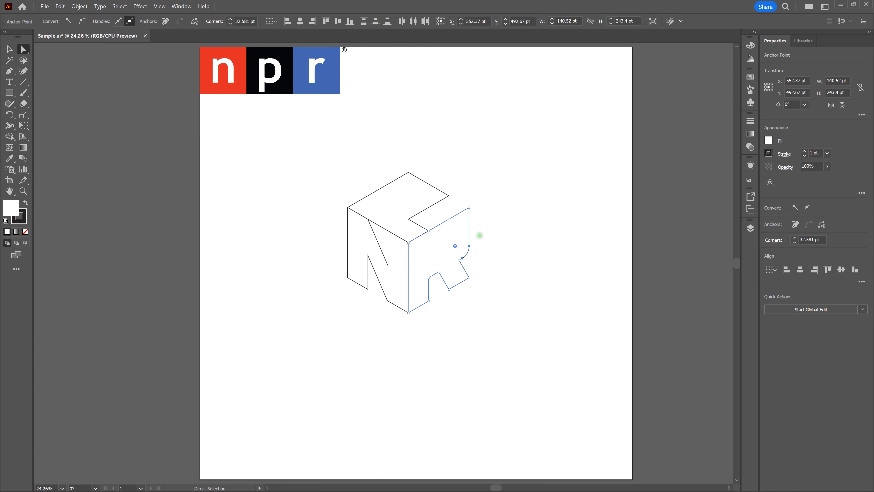
{"action": "left_click", "coordinate": [478, 230]}
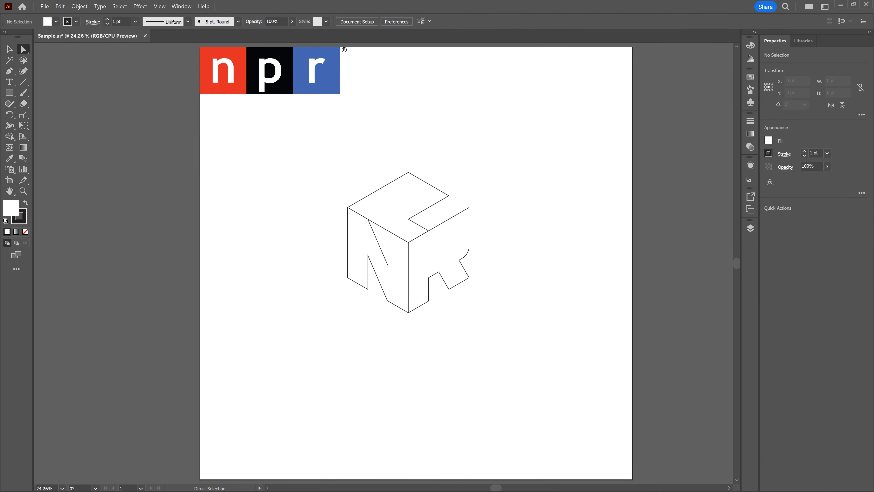
{"action": "left_click", "coordinate": [469, 208]}
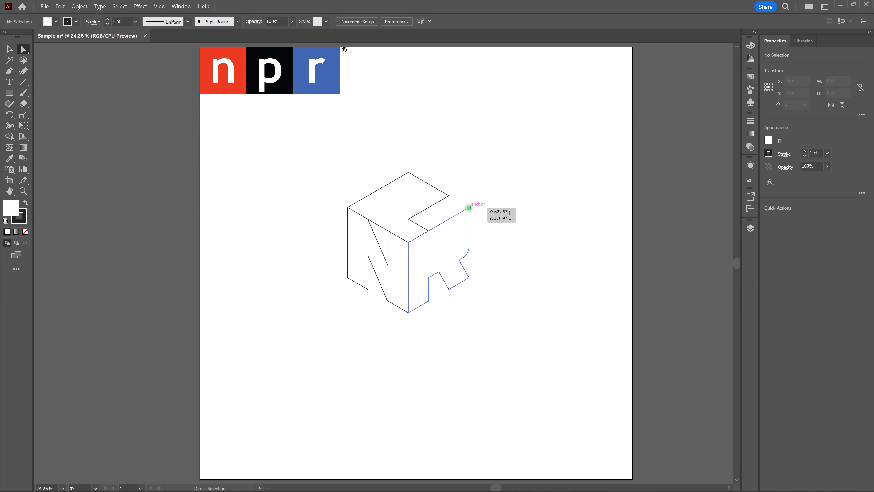
{"action": "left_click", "coordinate": [469, 208]}
{"action": "left_click_drag", "start_coordinate": [464, 214], "coordinate": [462, 222]}
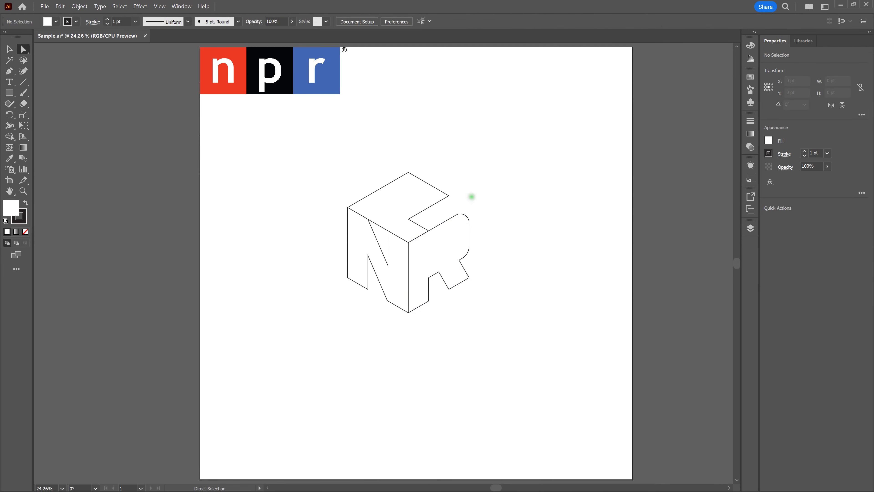
Round the right and rear corners of the P's bowl on the cube's top face, and deselect.
{"action": "left_click", "coordinate": [449, 195]}
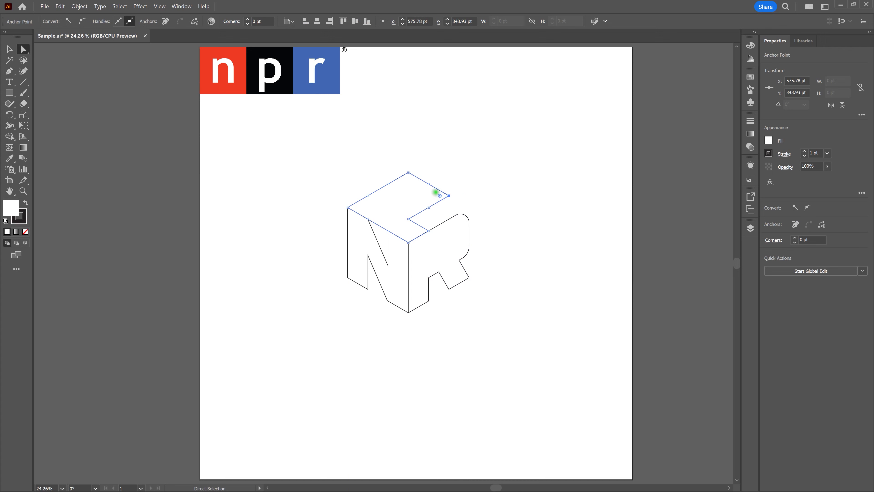
{"action": "left_click_drag", "start_coordinate": [440, 195], "coordinate": [431, 195]}
{"action": "left_click", "coordinate": [408, 172]}
{"action": "left_click_drag", "start_coordinate": [408, 181], "coordinate": [407, 191]}
{"action": "left_click", "coordinate": [475, 186]}
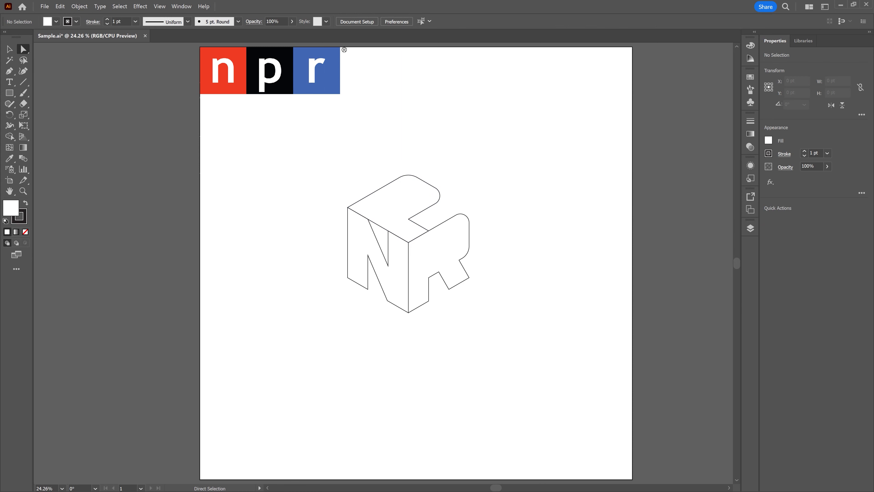
Select the N, P and R shapes together, set their stroke weight to 6 pt, and deselect.
{"action": "left_click", "coordinate": [9, 49]}
{"action": "left_click_drag", "start_coordinate": [295, 146], "coordinate": [511, 318]}
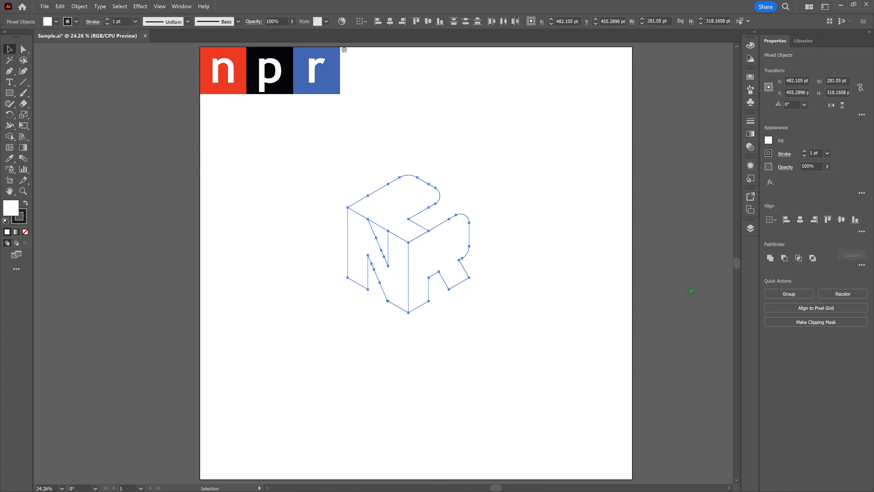
{"action": "left_click", "coordinate": [805, 151]}
{"action": "left_click", "coordinate": [805, 152]}
{"action": "left_click", "coordinate": [805, 151]}
{"action": "left_click", "coordinate": [805, 151]}
{"action": "left_click", "coordinate": [805, 151]}
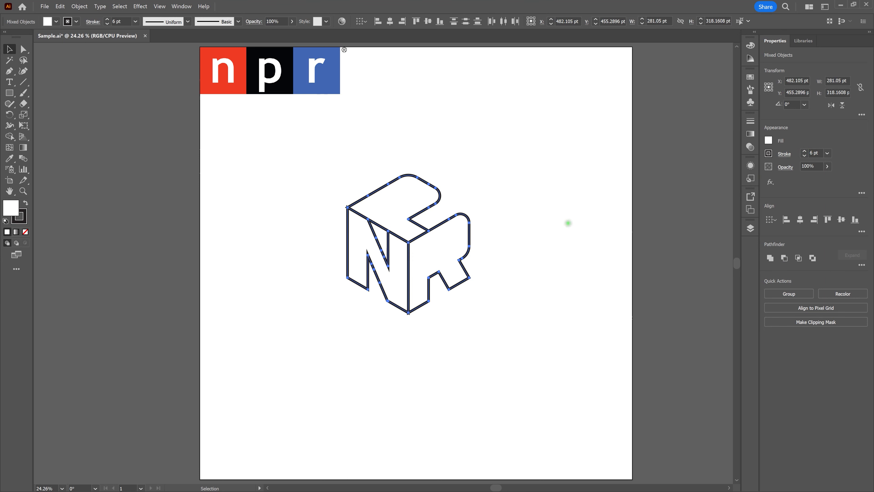
{"action": "left_click", "coordinate": [569, 223]}
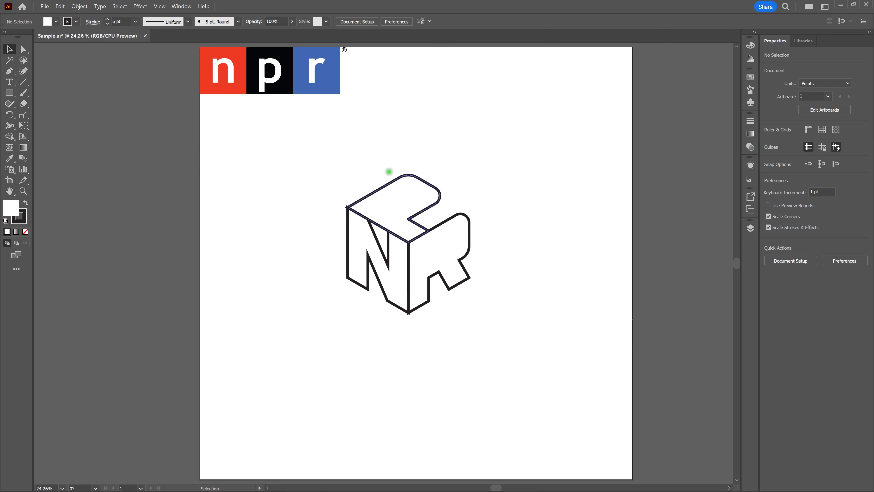
Select all three letter shapes, apply a Round Join corner to their strokes, and deselect.
{"action": "left_click_drag", "start_coordinate": [260, 134], "coordinate": [521, 349]}
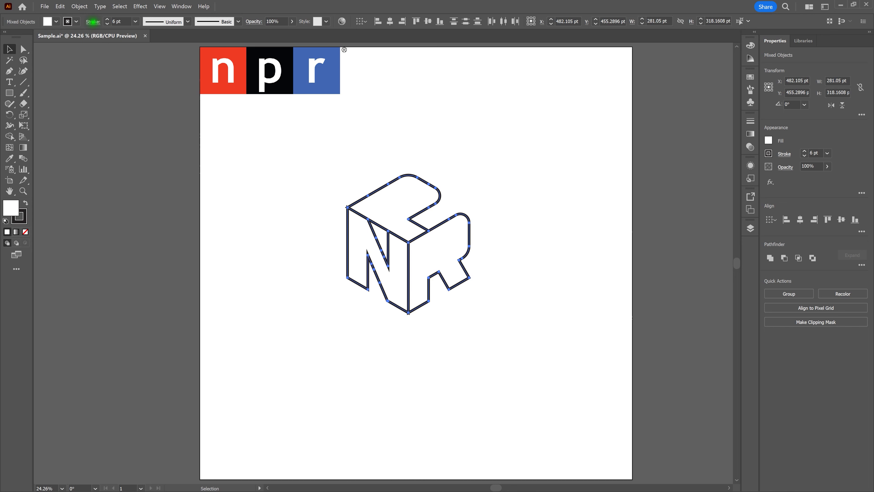
{"action": "left_click", "coordinate": [92, 22]}
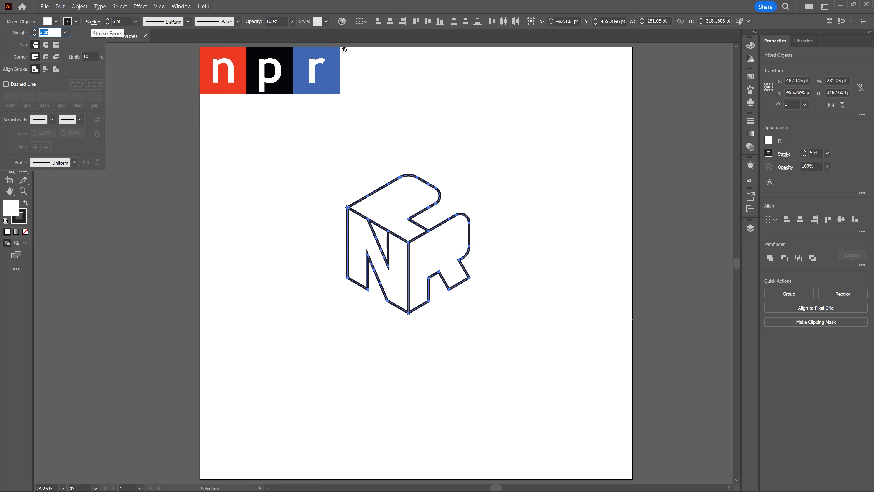
{"action": "left_click", "coordinate": [785, 154]}
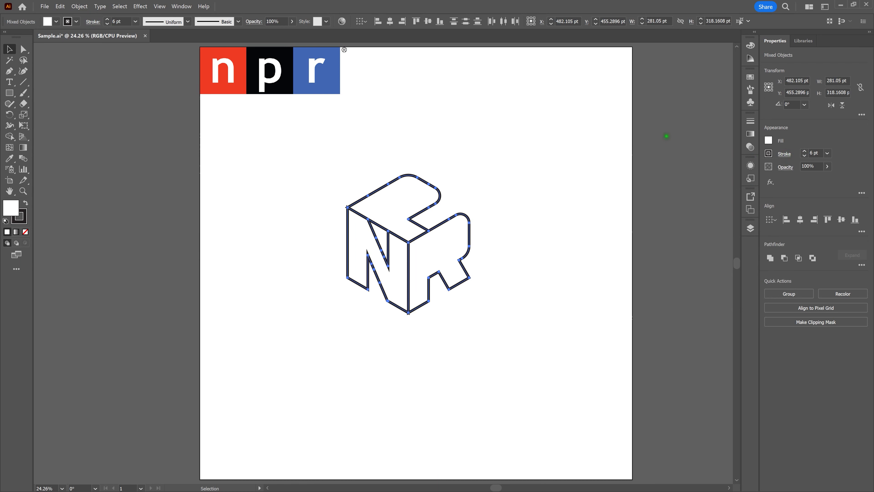
{"action": "left_click", "coordinate": [182, 7]}
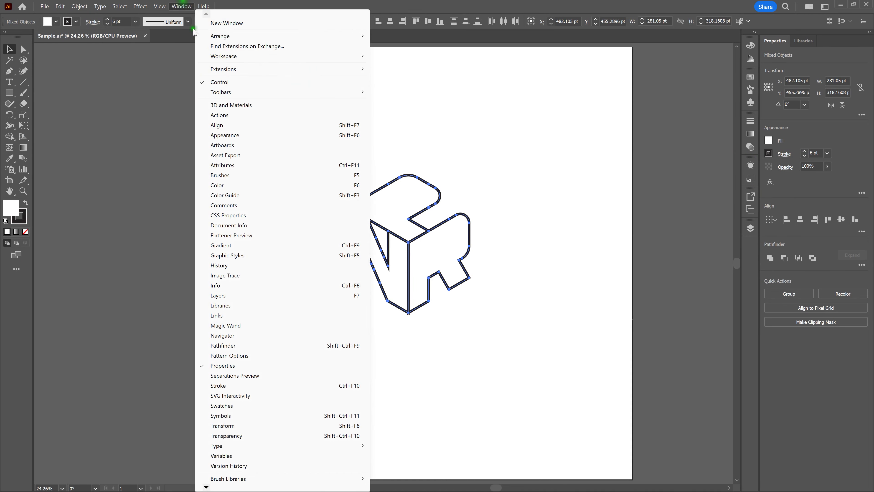
{"action": "left_click", "coordinate": [281, 387]}
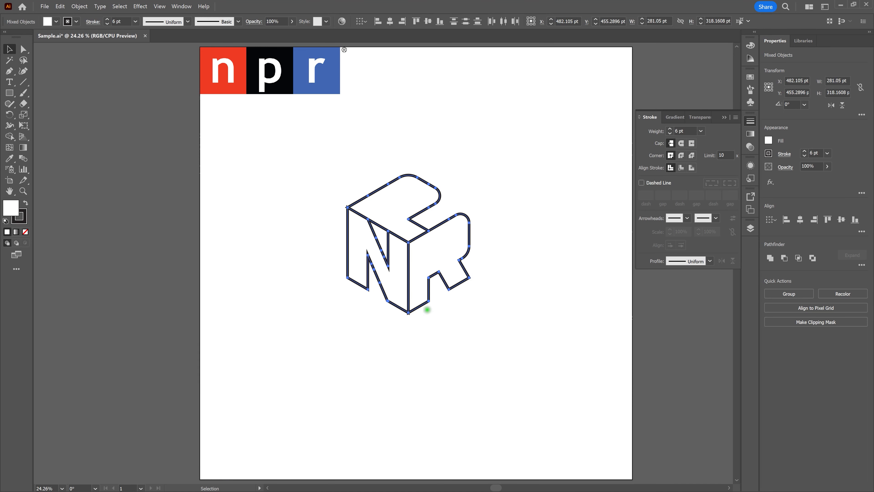
{"action": "left_click", "coordinate": [681, 155]}
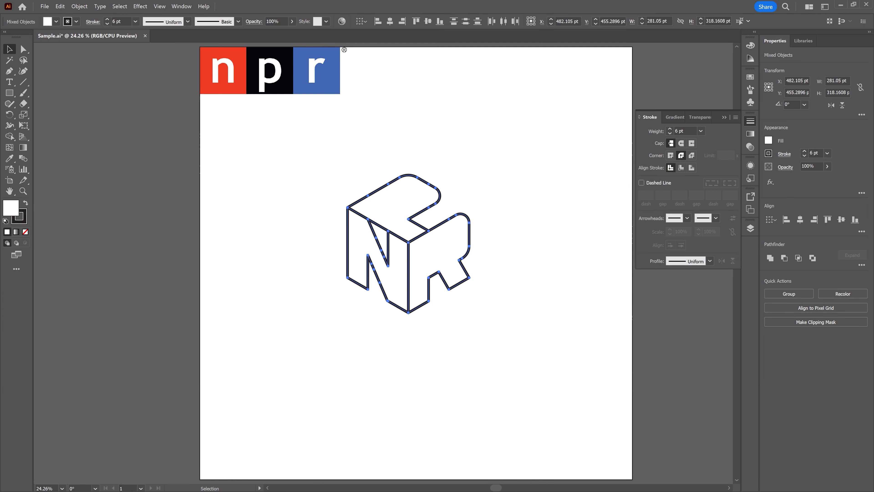
{"action": "left_click", "coordinate": [557, 219]}
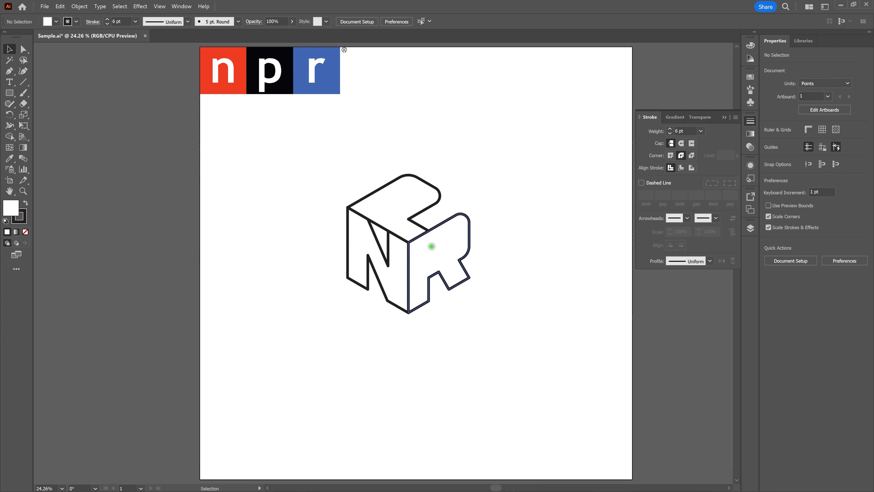
Fill the N shape on the cube's left face with orange f74a06 and deselect it.
{"action": "left_click", "coordinate": [375, 246]}
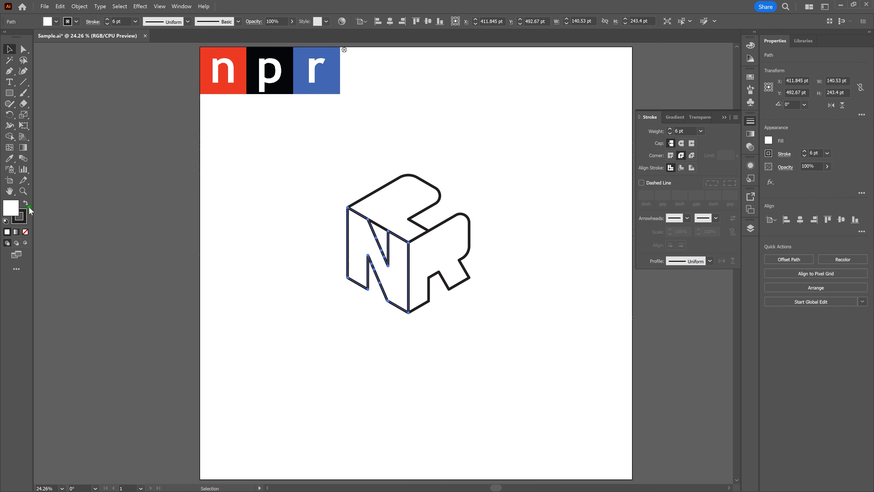
{"action": "double_click", "coordinate": [14, 206]}
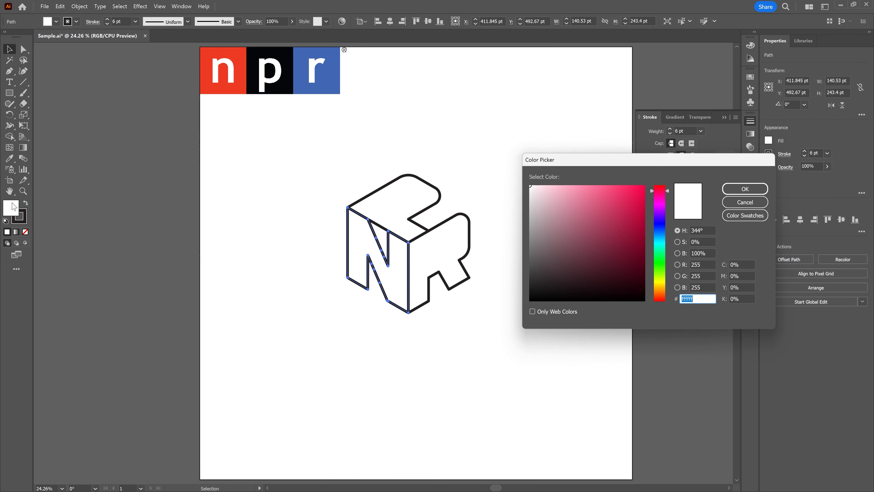
{"action": "left_click", "coordinate": [660, 294]}
{"action": "left_click_drag", "start_coordinate": [660, 295], "coordinate": [659, 296]}
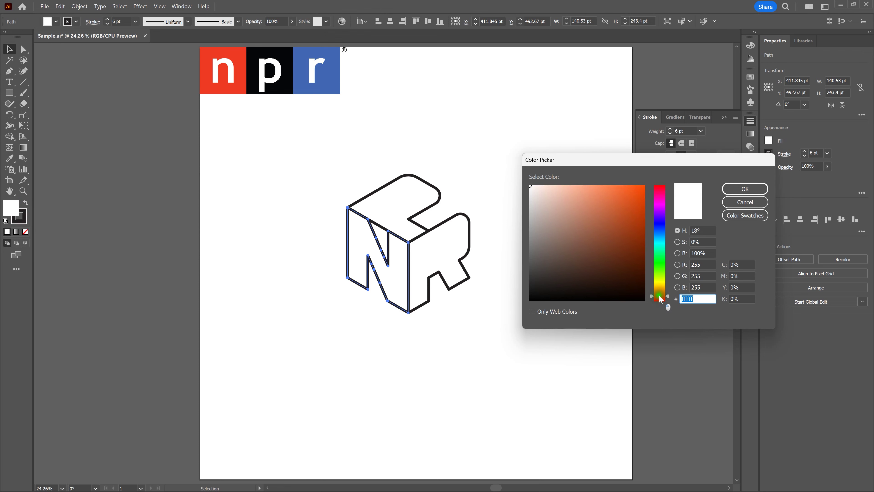
{"action": "left_click", "coordinate": [643, 187]}
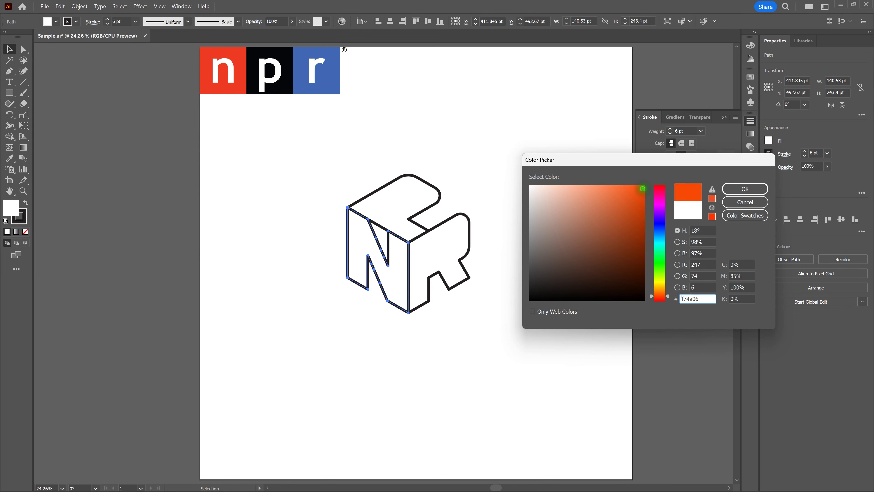
{"action": "left_click", "coordinate": [746, 188]}
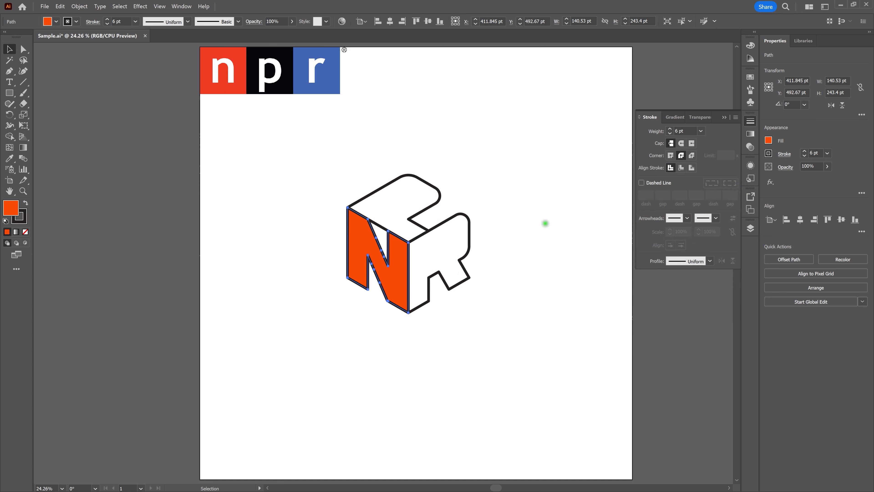
{"action": "left_click", "coordinate": [545, 223]}
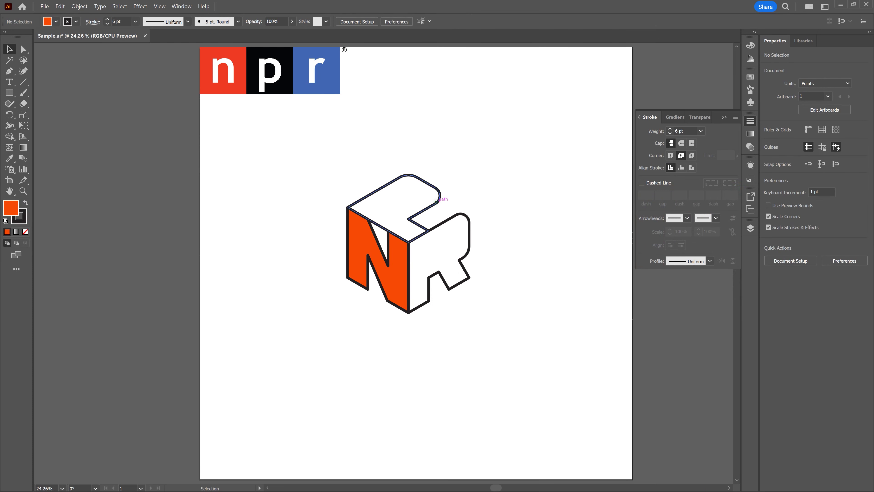
Fill the P shape on the cube's top face with yellow ddd707 and deselect it.
{"action": "left_click", "coordinate": [436, 200]}
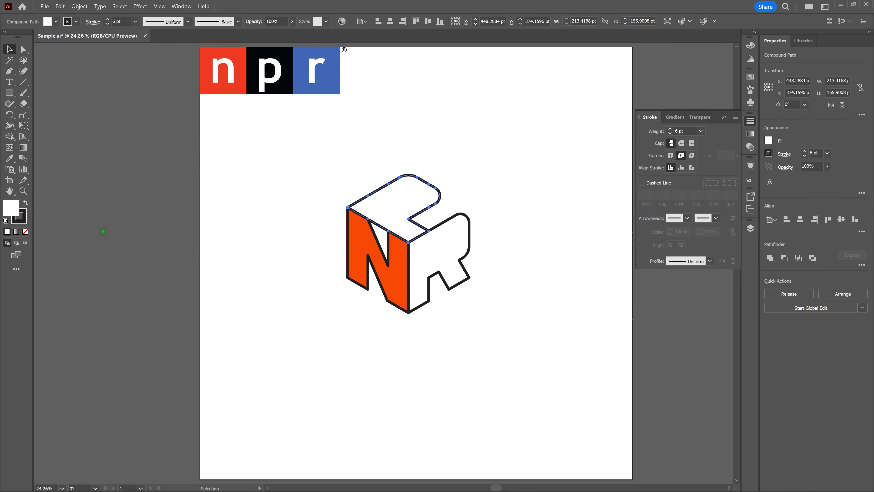
{"action": "double_click", "coordinate": [9, 208]}
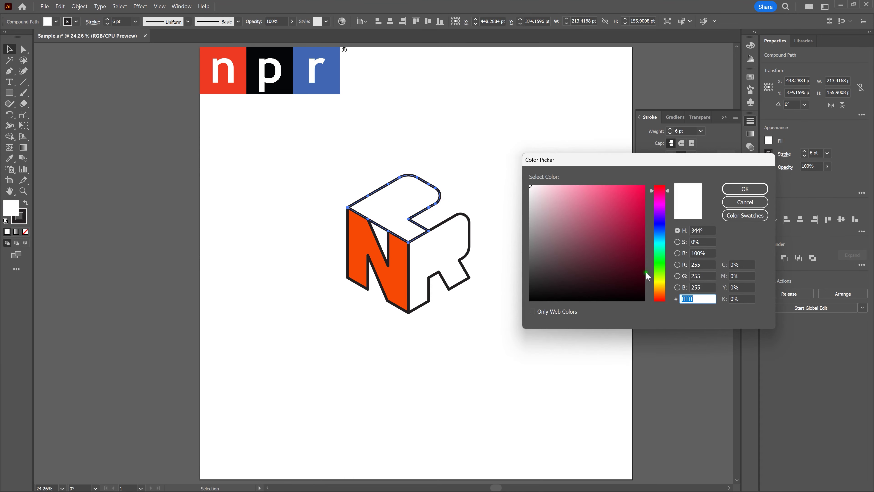
{"action": "left_click", "coordinate": [660, 280]}
{"action": "left_click_drag", "start_coordinate": [660, 280], "coordinate": [661, 284]}
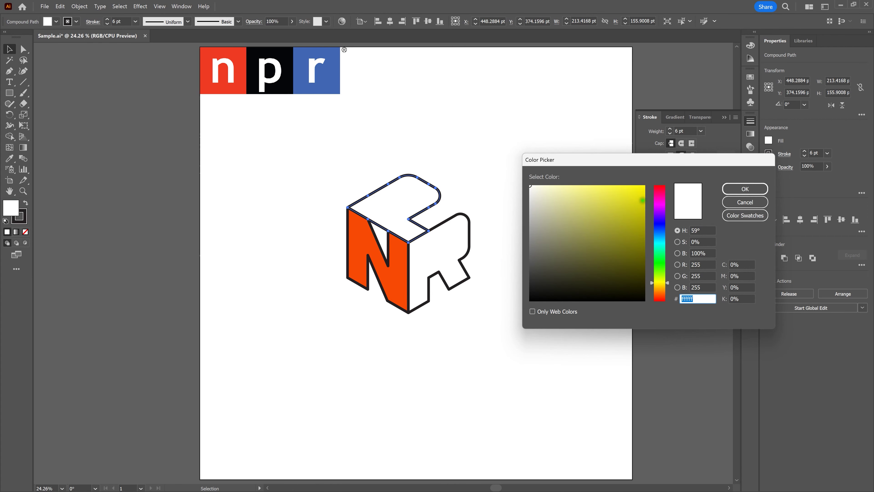
{"action": "left_click", "coordinate": [642, 201]}
{"action": "left_click", "coordinate": [754, 190]}
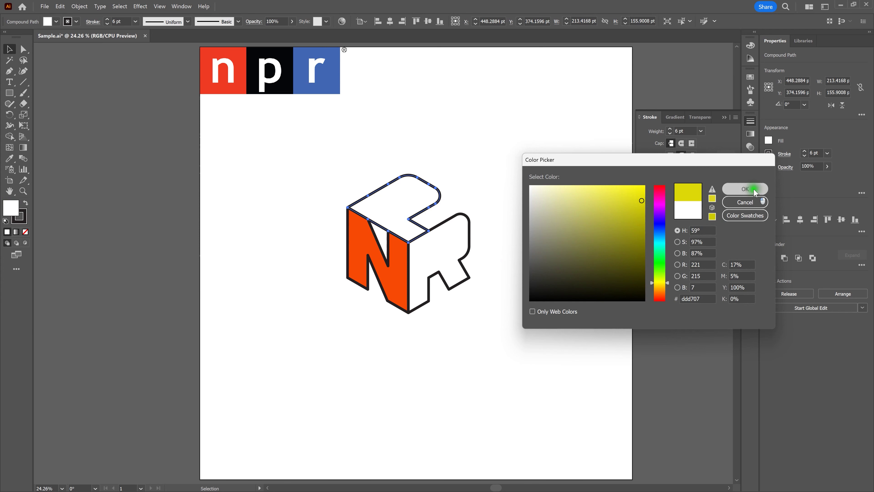
{"action": "left_click", "coordinate": [556, 216]}
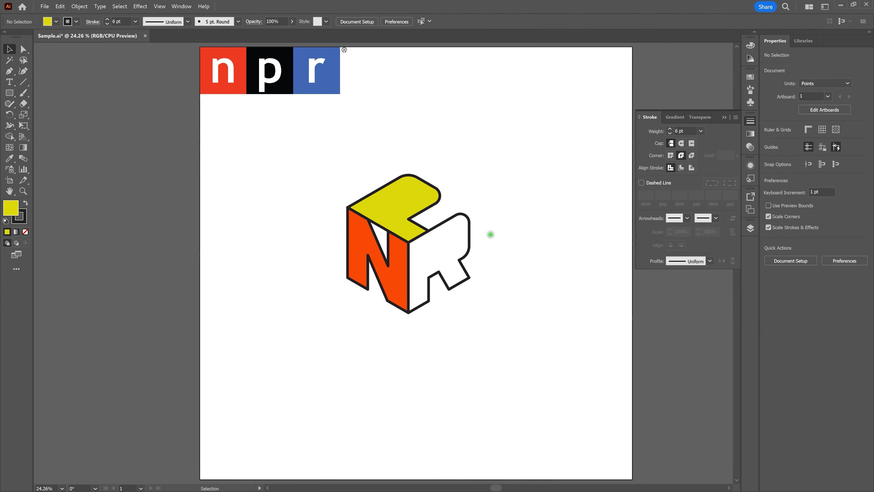
Fill the R shape on the cube's right face with blue 1478dd and deselect it.
{"action": "left_click", "coordinate": [469, 238]}
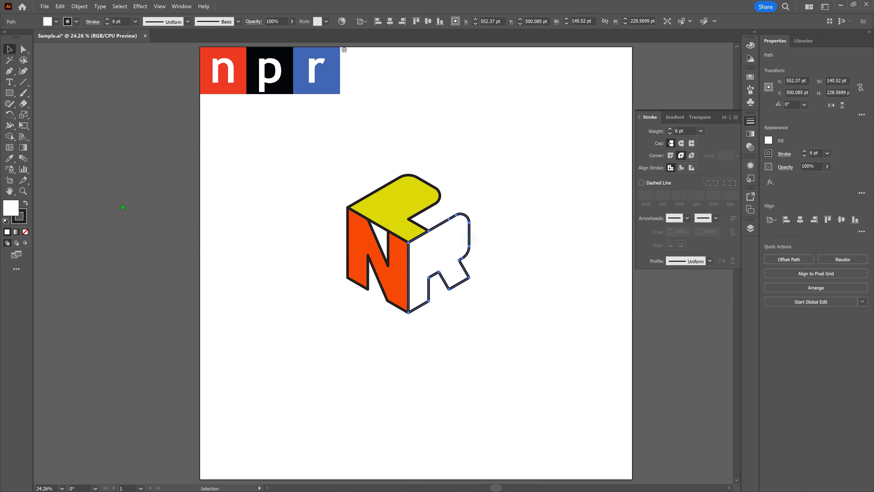
{"action": "double_click", "coordinate": [9, 208]}
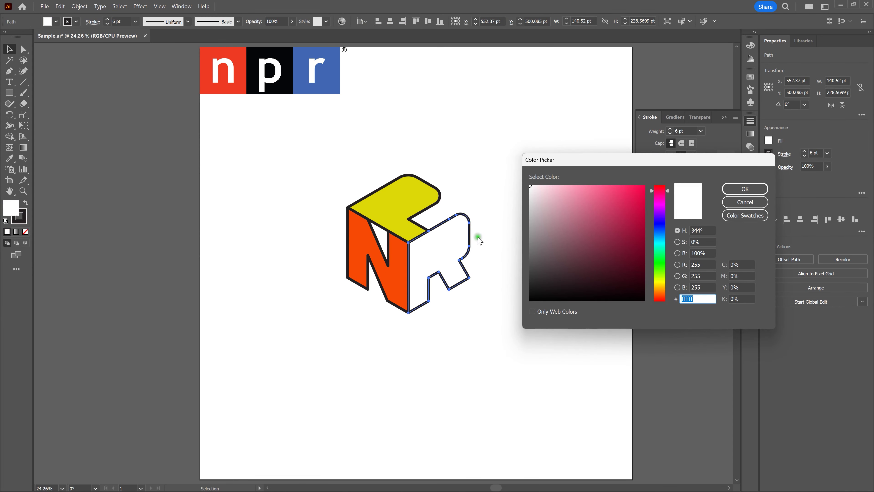
{"action": "left_click_drag", "start_coordinate": [658, 240], "coordinate": [662, 237]}
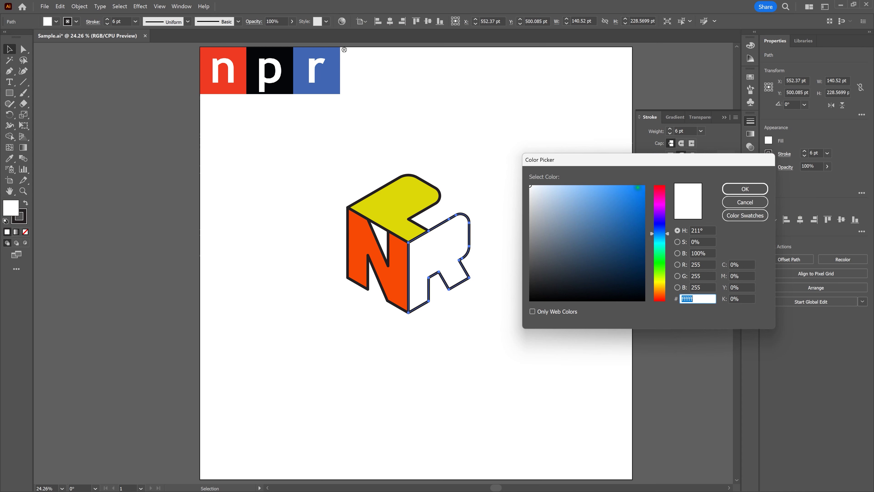
{"action": "left_click", "coordinate": [638, 188]}
{"action": "left_click_drag", "start_coordinate": [638, 204], "coordinate": [636, 202]}
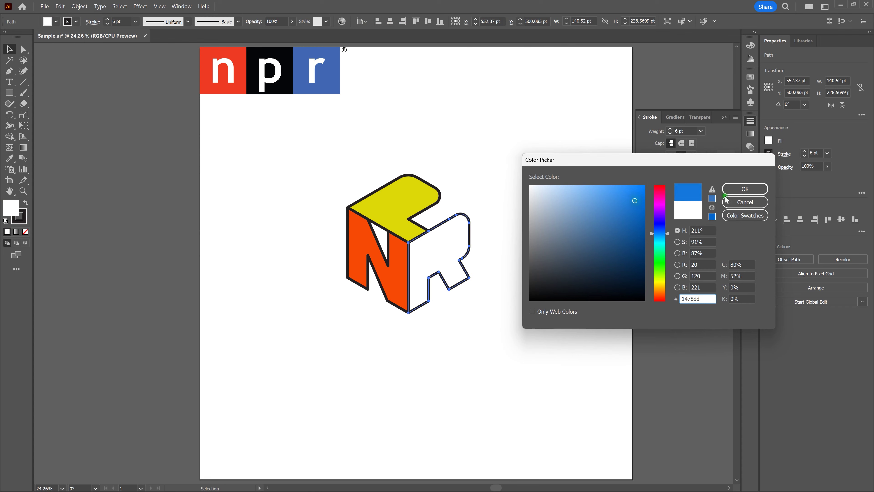
{"action": "left_click", "coordinate": [745, 189]}
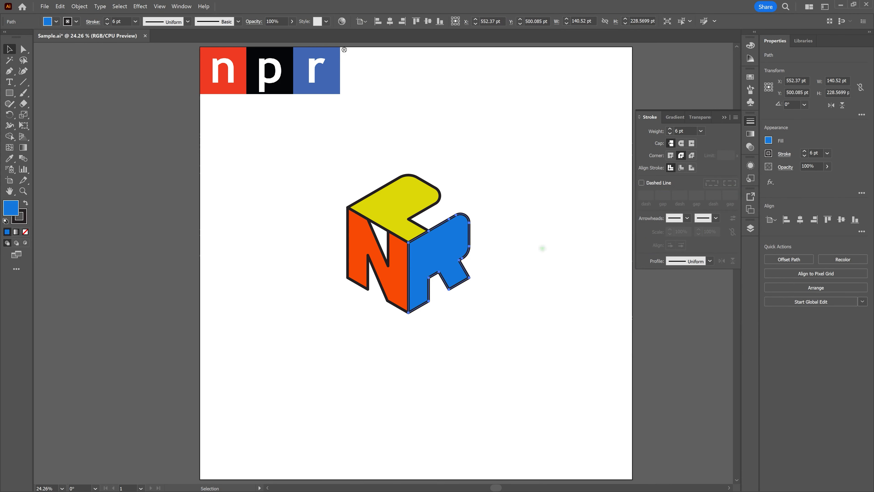
{"action": "left_click", "coordinate": [542, 248]}
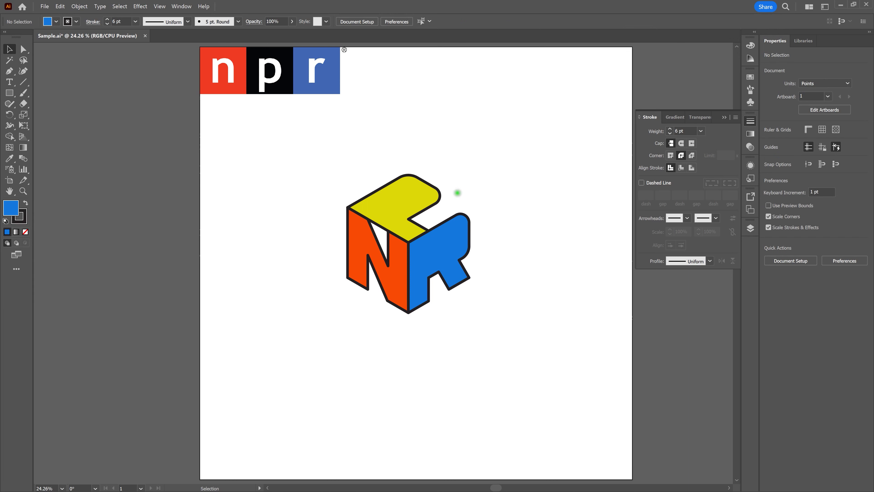
Select all three letter shapes of the cube, copy them and paste the copy in front.
{"action": "left_click_drag", "start_coordinate": [297, 149], "coordinate": [507, 331]}
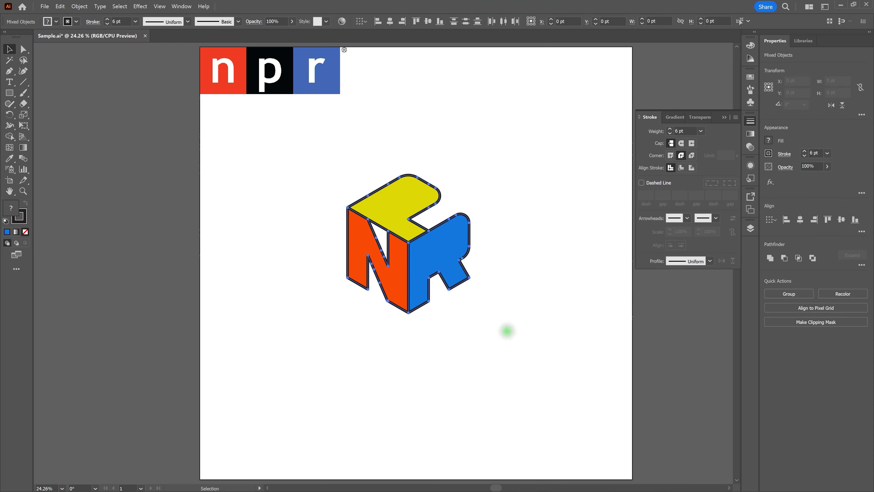
{"action": "left_click", "coordinate": [61, 6]}
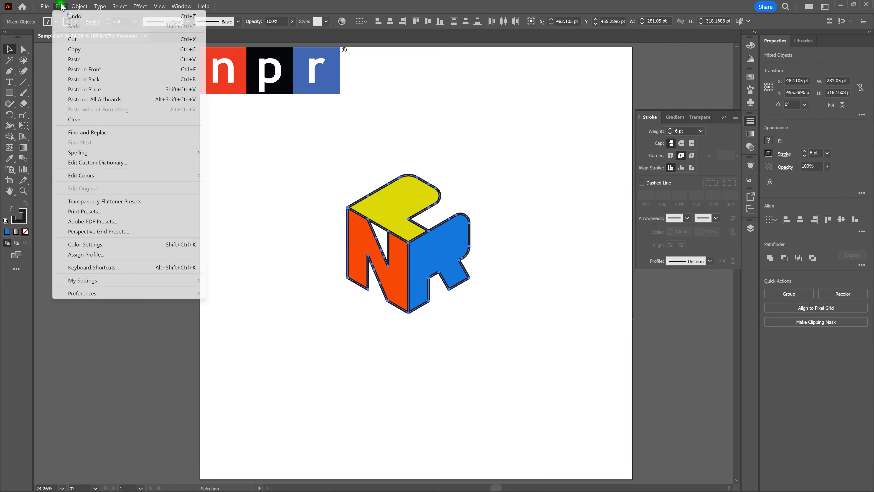
{"action": "left_click", "coordinate": [72, 49]}
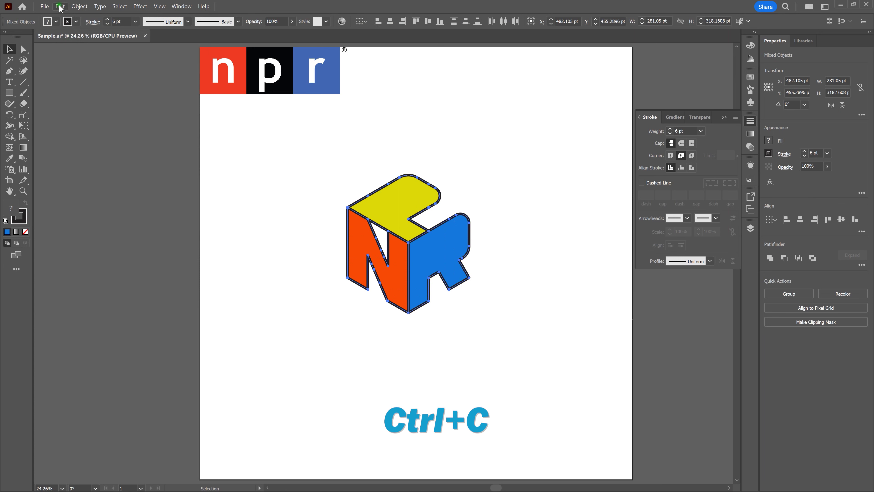
{"action": "left_click", "coordinate": [59, 6]}
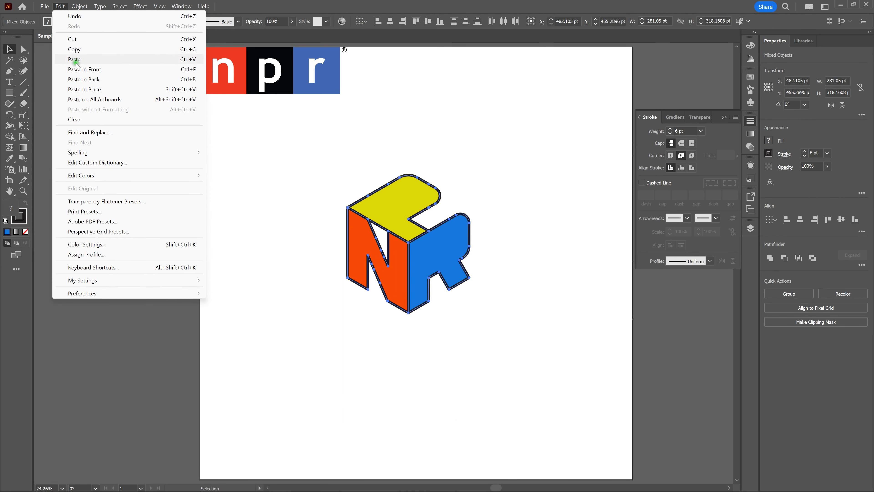
{"action": "left_click", "coordinate": [78, 69]}
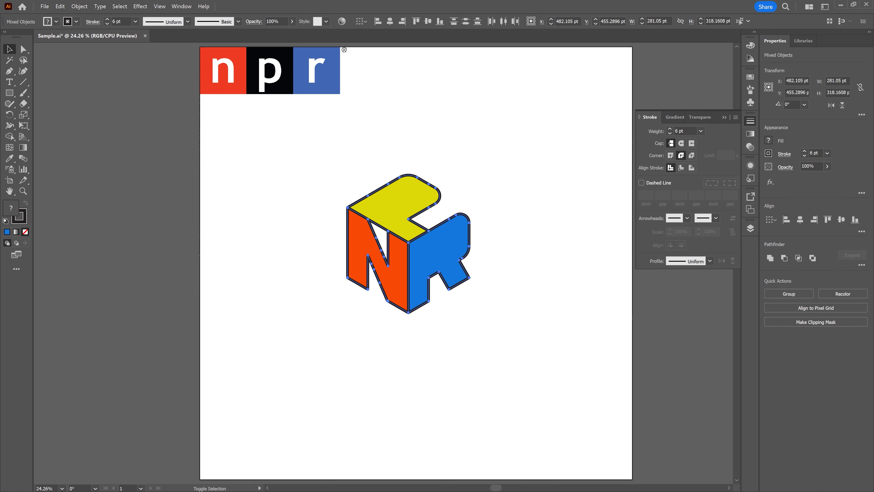
Move the pasted cube straight down 350 pt in 10 pt increments, clear of the original.
{"action": "key", "text": "shift+Down"}
{"action": "key", "text": "shift+Down"}
{"action": "key", "text": "shift+Down"}
{"action": "key", "text": "shift+Down"}
{"action": "key", "text": "shift+Down"}
{"action": "key", "text": "shift+Down"}
{"action": "key", "text": "shift+Down"}
{"action": "key", "text": "shift+Down"}
{"action": "key", "text": "shift+Down"}
{"action": "key", "text": "shift+Down"}
{"action": "key", "text": "shift+Down"}
{"action": "key", "text": "shift+Down"}
{"action": "key", "text": "shift+Down"}
{"action": "key", "text": "shift+Down"}
{"action": "key", "text": "shift+Down"}
{"action": "key", "text": "shift+Down"}
{"action": "key", "text": "shift+Down"}
{"action": "key", "text": "shift+Down"}
{"action": "key", "text": "shift+Down"}
{"action": "key", "text": "shift+Down"}
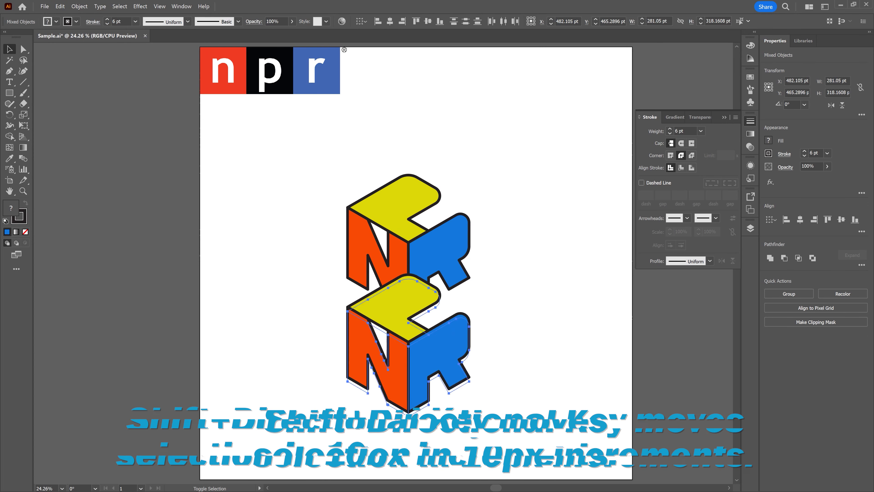
{"action": "key", "text": "shift+Down"}
{"action": "key", "text": "shift+Down"}
{"action": "key", "text": "shift+Down"}
{"action": "key", "text": "shift+Down"}
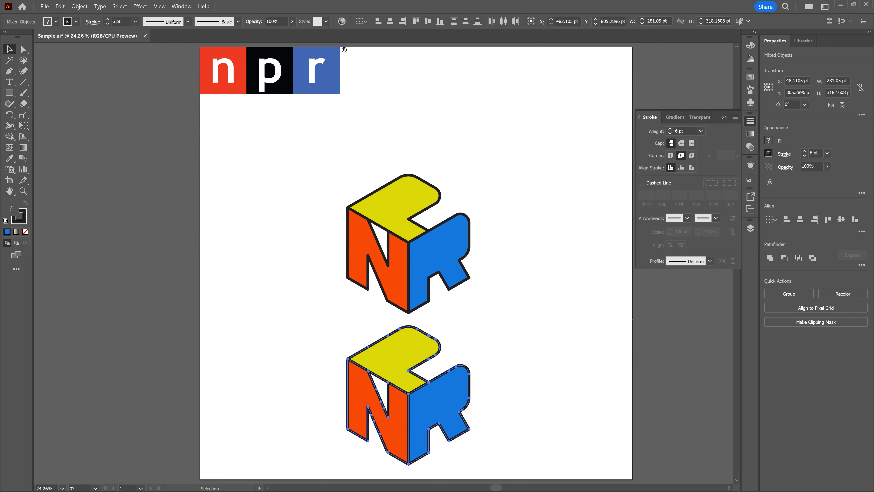
Change the stroke color of the lower cube's letters to white ffffff and deselect them.
{"action": "left_click", "coordinate": [23, 217]}
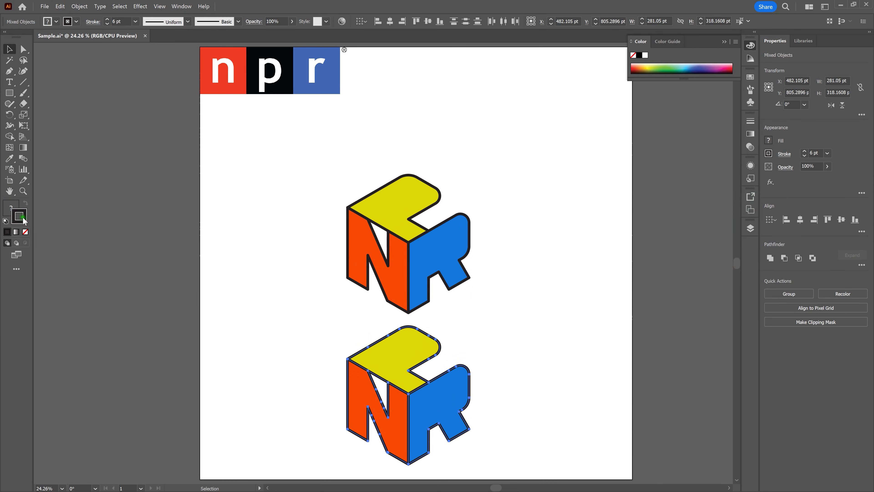
{"action": "double_click", "coordinate": [20, 216]}
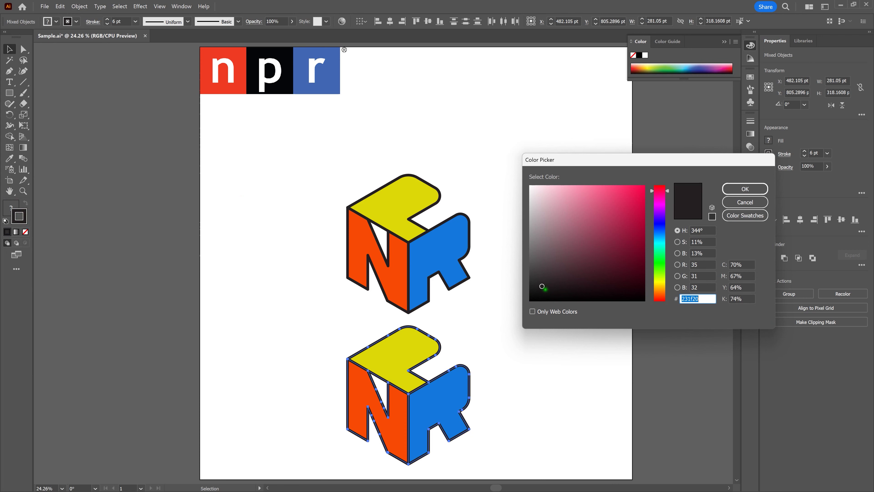
{"action": "left_click_drag", "start_coordinate": [542, 286], "coordinate": [518, 183]}
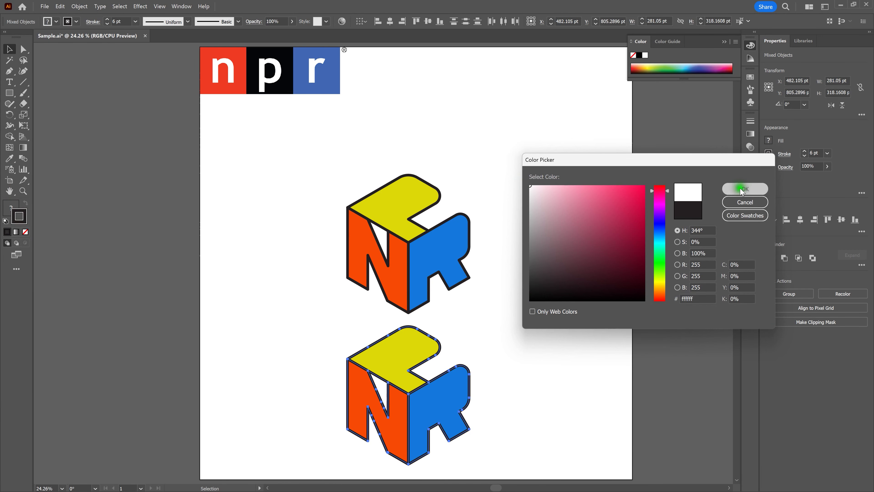
{"action": "left_click", "coordinate": [745, 189]}
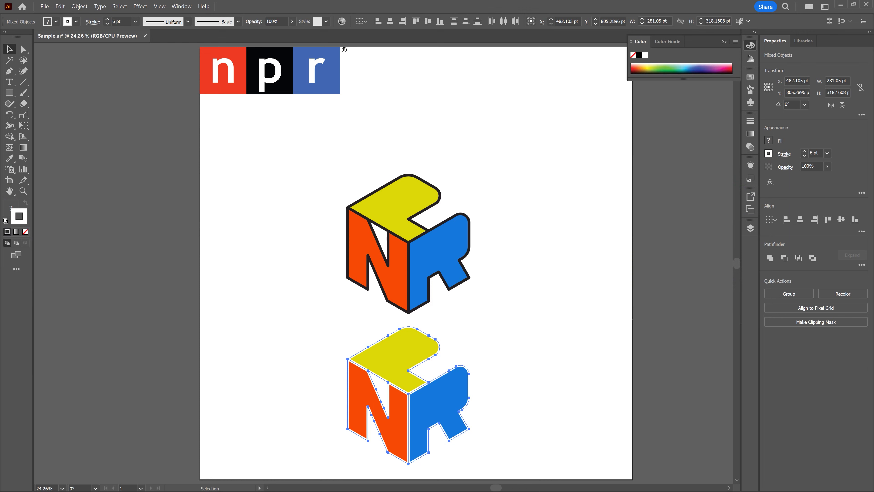
{"action": "left_click", "coordinate": [523, 304]}
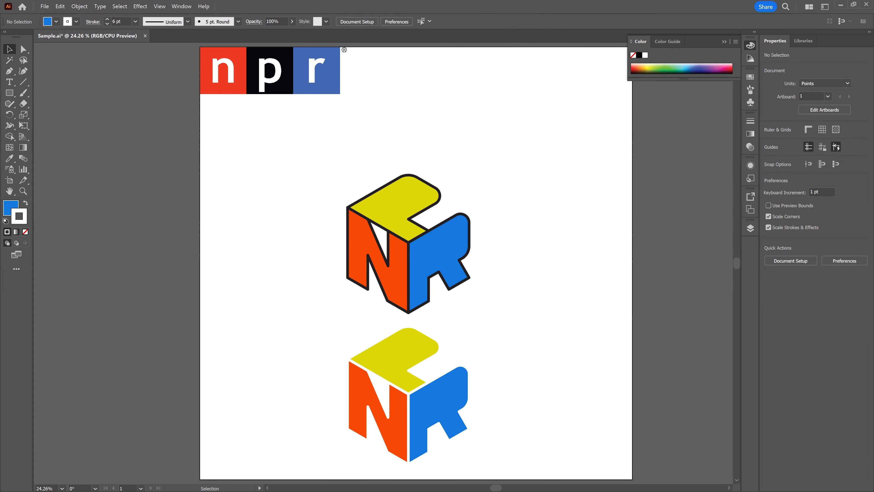